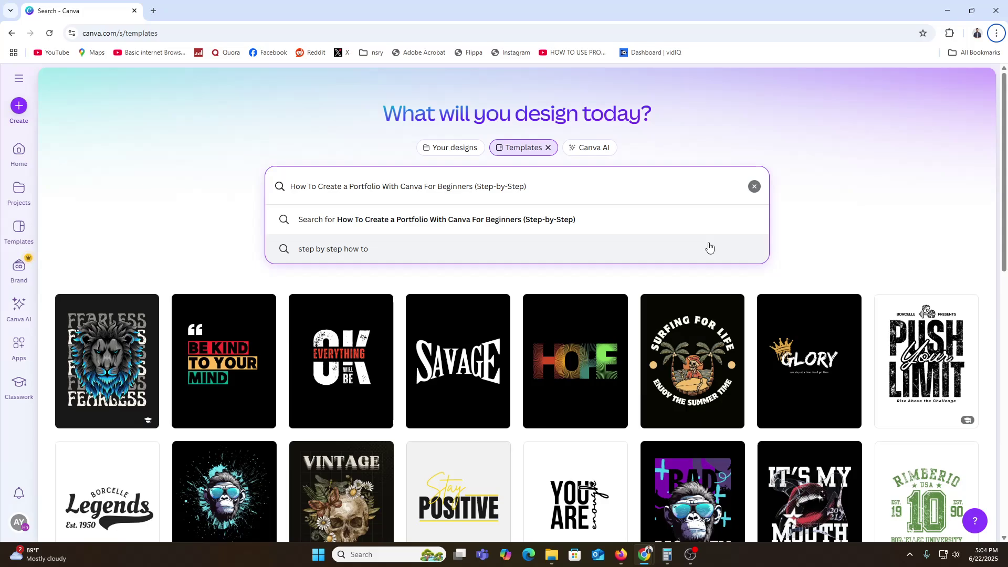
- Go back to Canva Home to see recent designs like the T-shirt and portfolio projects
left_click(23, 162)
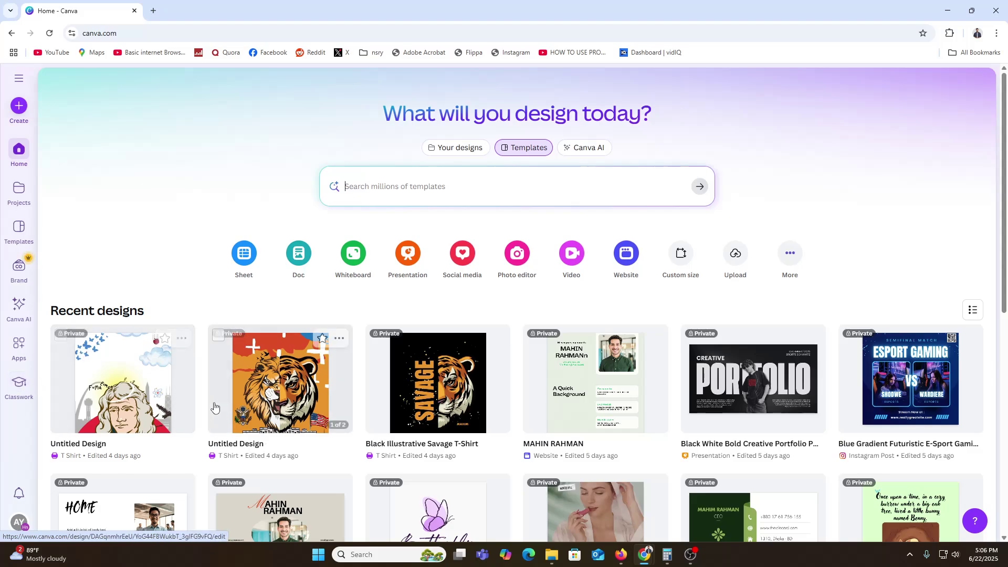
left_click(377, 193)
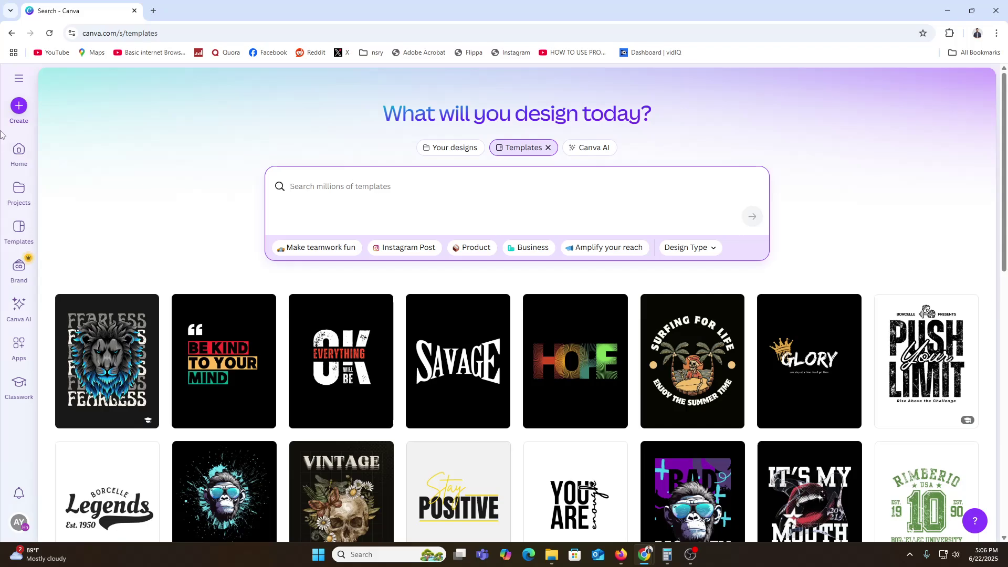
left_click(16, 161)
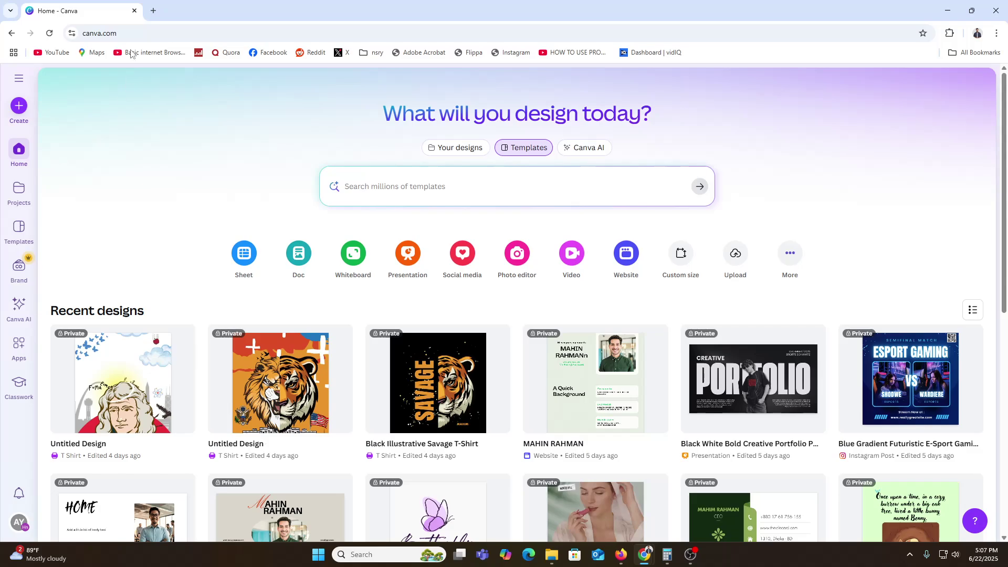
left_click(171, 32)
left_click_drag(1005, 75, 1005, 326)
scroll(450, 420, "up", 10)
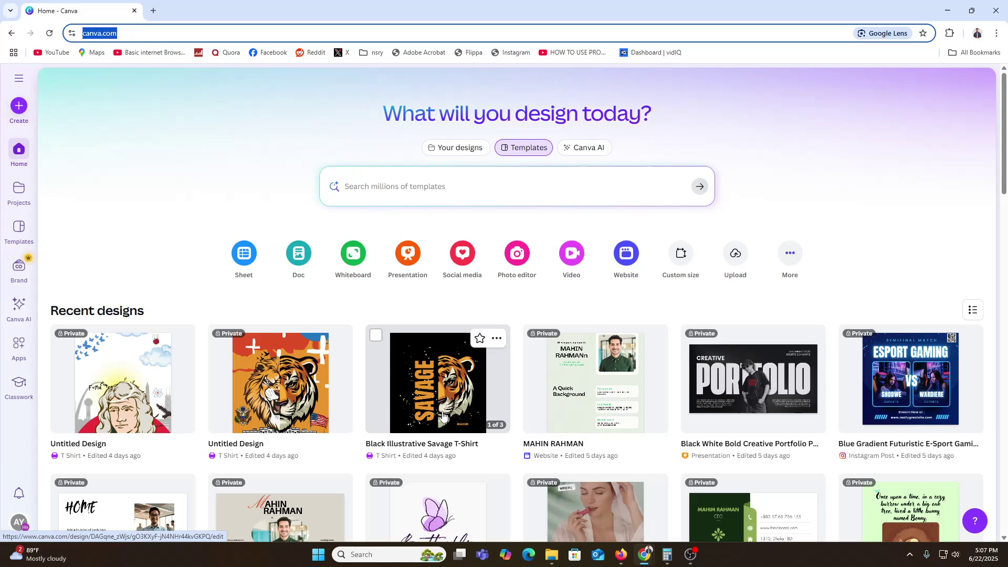
scroll(158, 250, "down", 5)
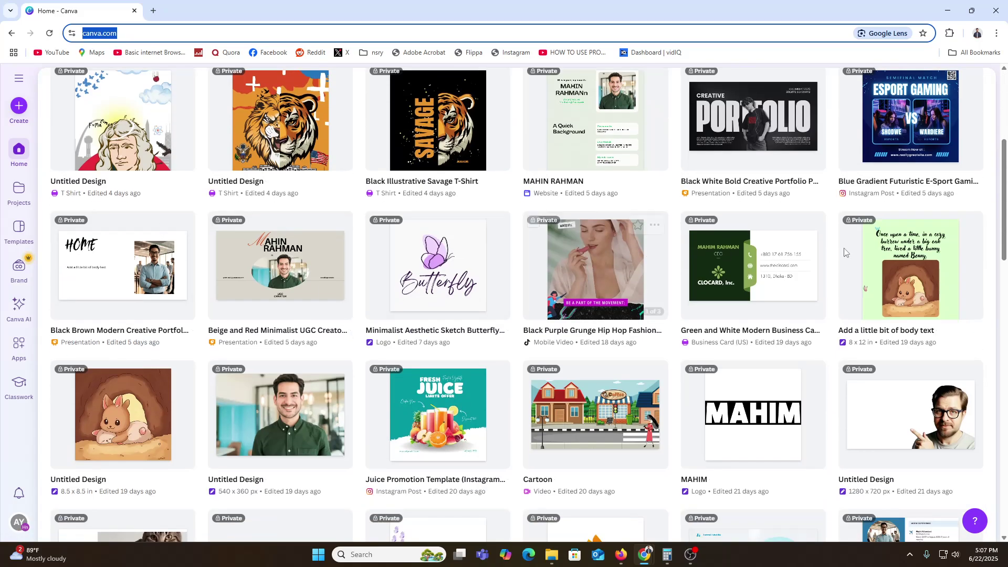
scroll(902, 464, "down", 7)
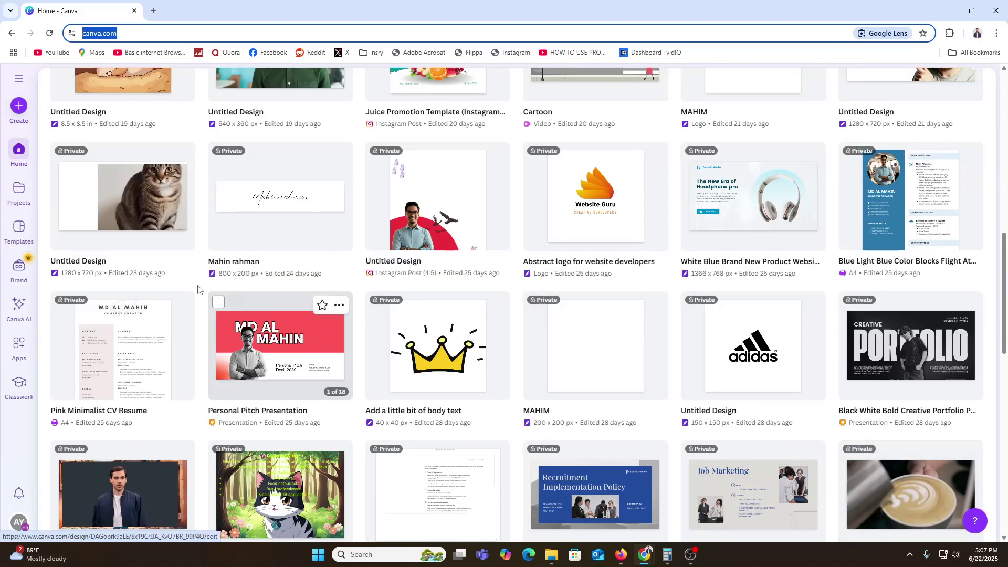
scroll(199, 286, "up", 12)
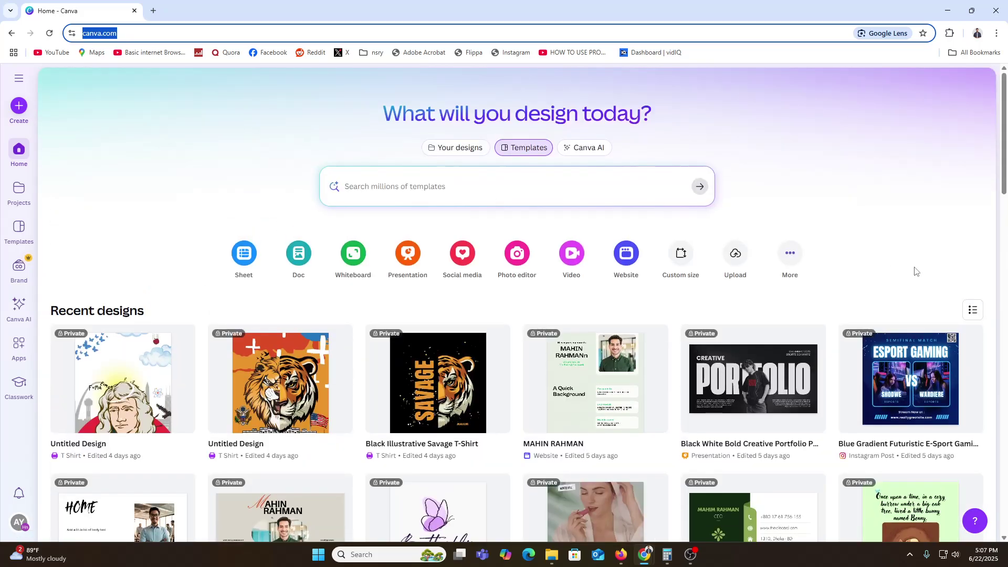
left_click(996, 33)
left_click(941, 82)
type("canva.com")
key("Return")
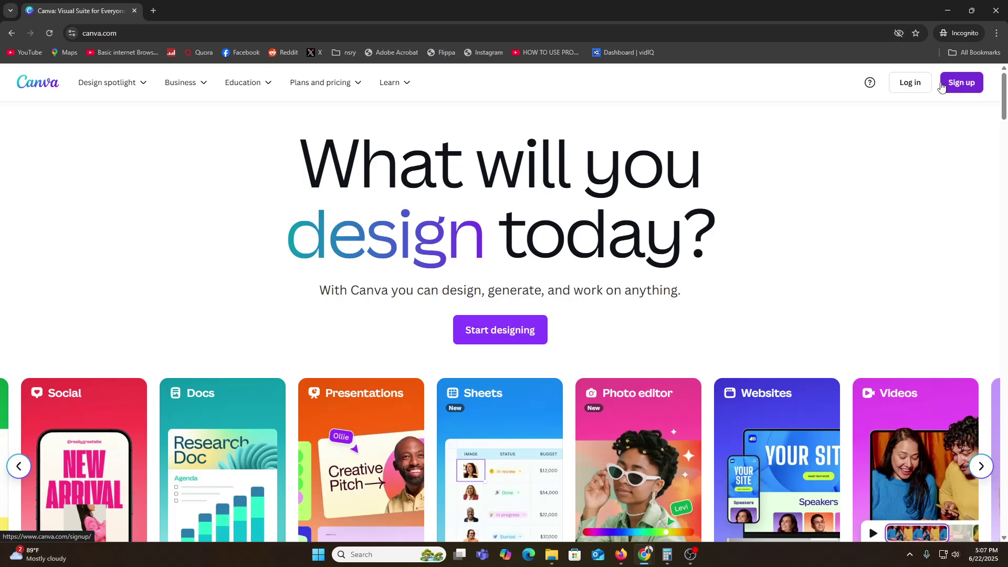
scroll(753, 342, "down", 5)
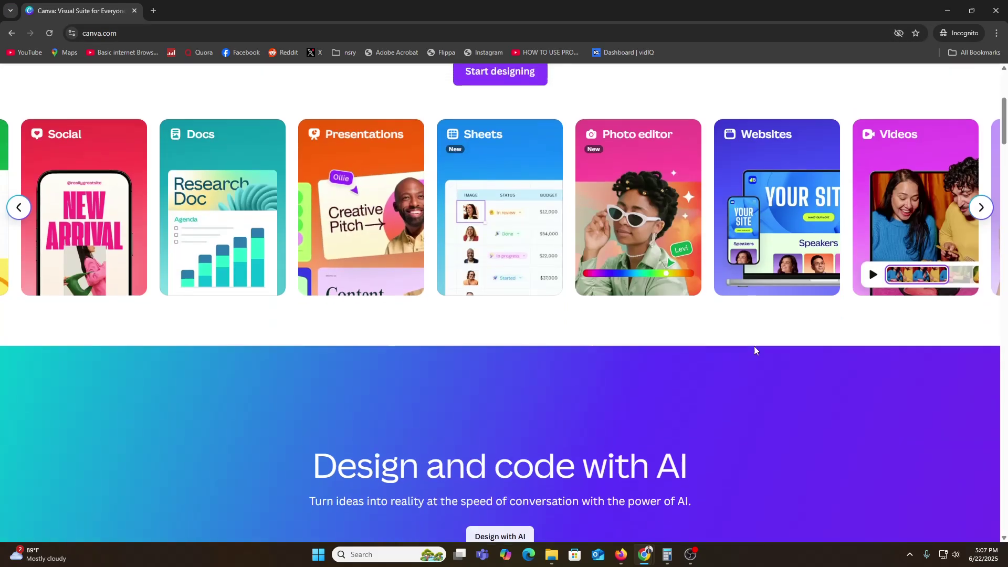
scroll(754, 346, "up", 4)
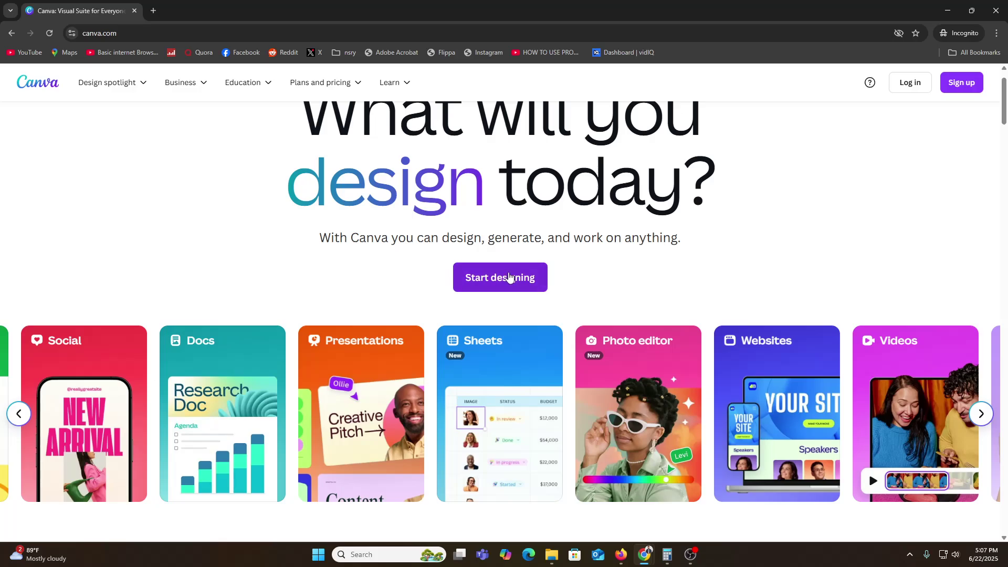
left_click(508, 277)
scroll(512, 274, "down", 8)
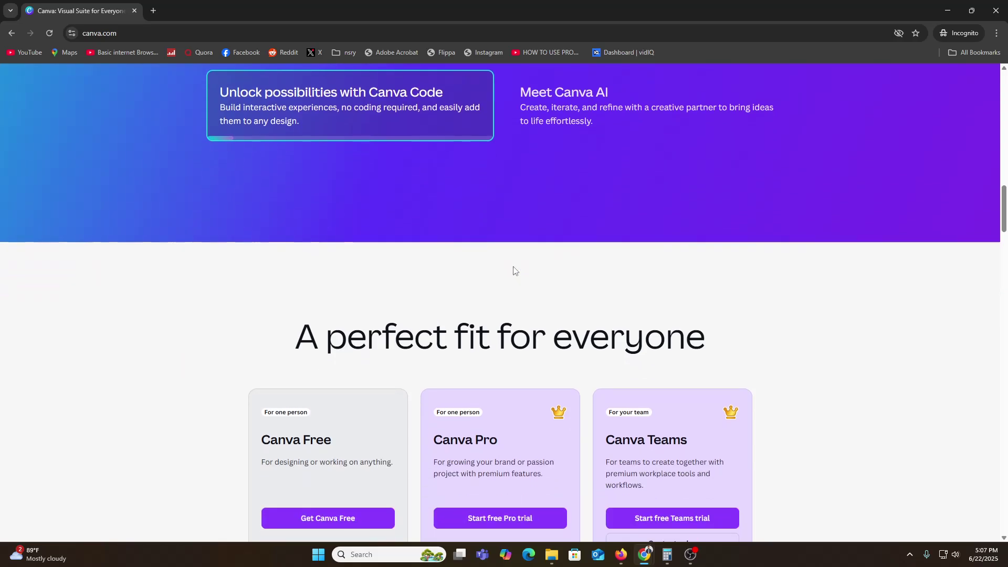
scroll(353, 378, "down", 2)
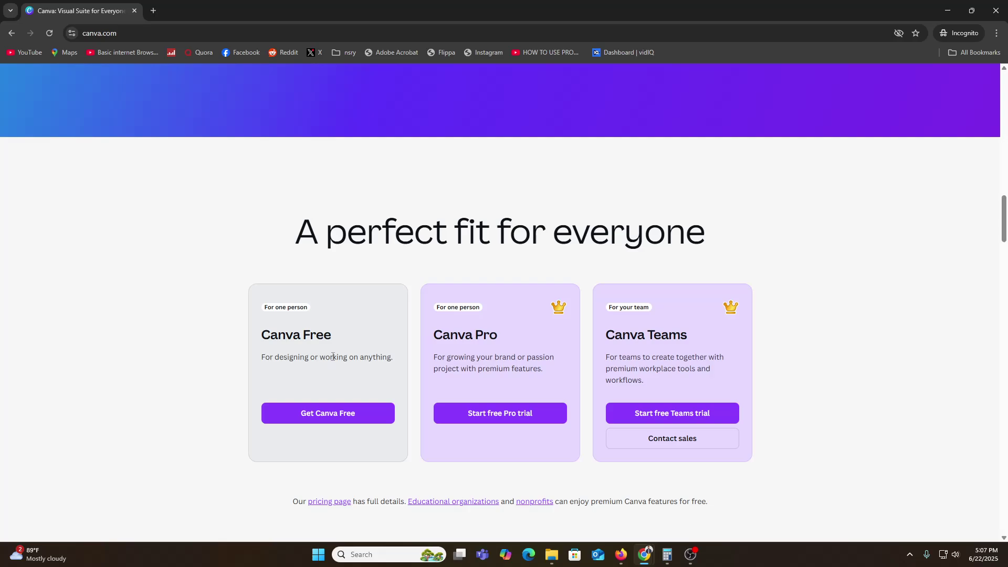
middle_click(990, 445)
scroll(990, 445, "up", 15)
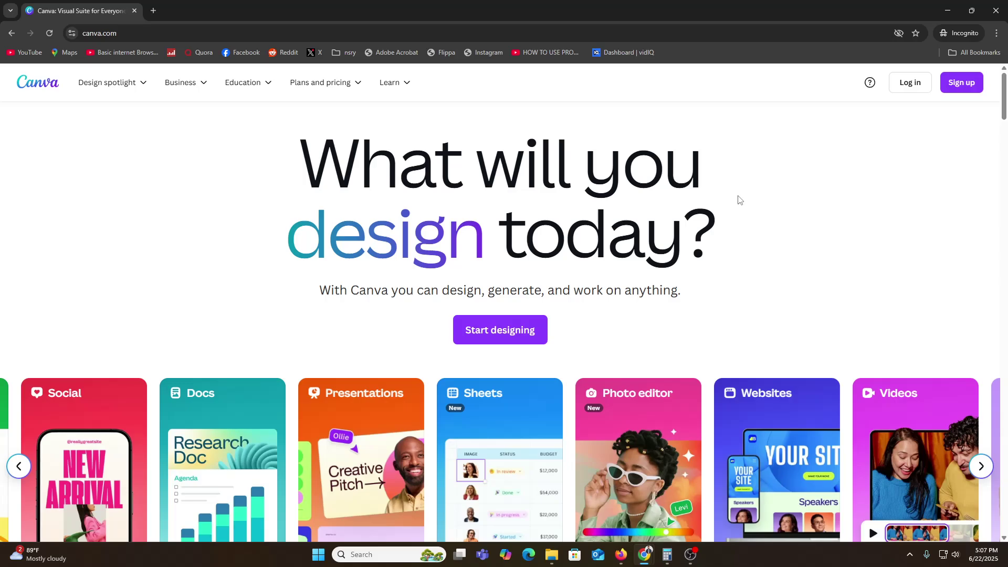
left_click(504, 335)
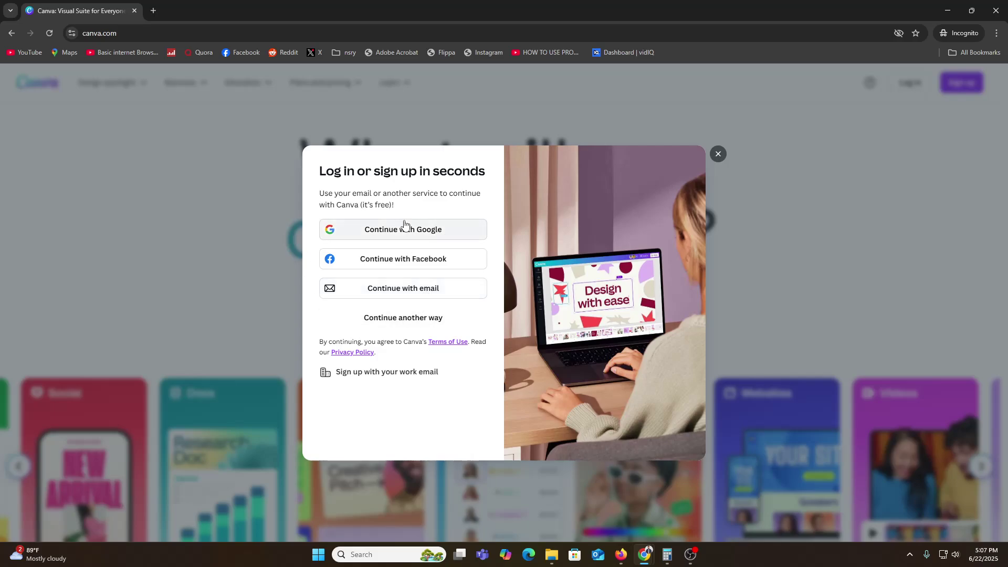
left_click(390, 288)
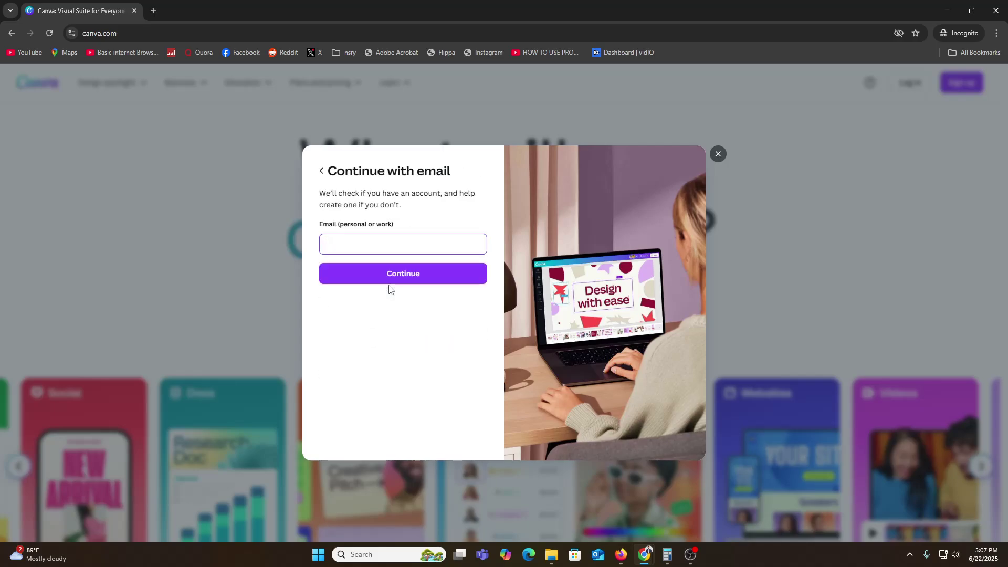
left_click(321, 171)
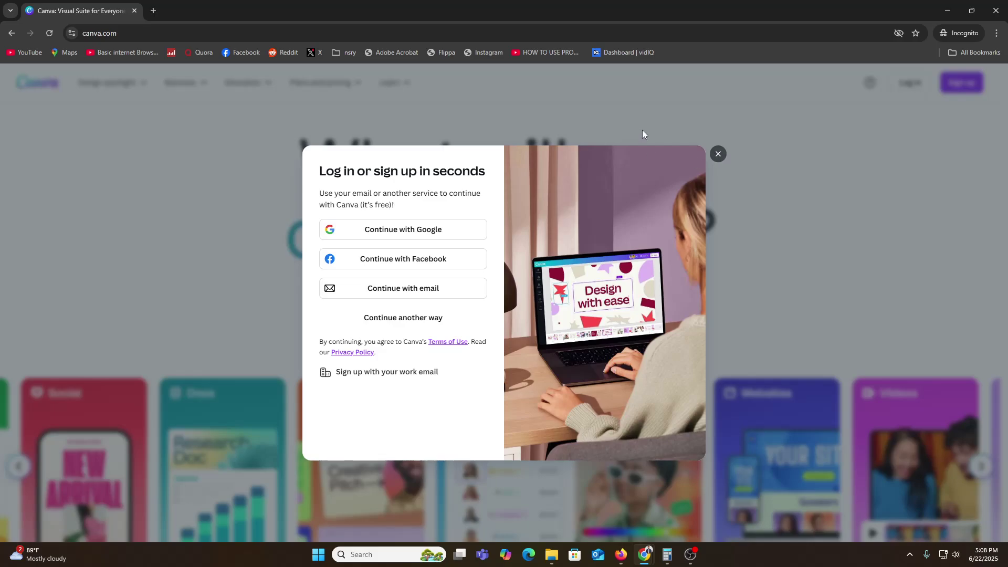
left_click(718, 153)
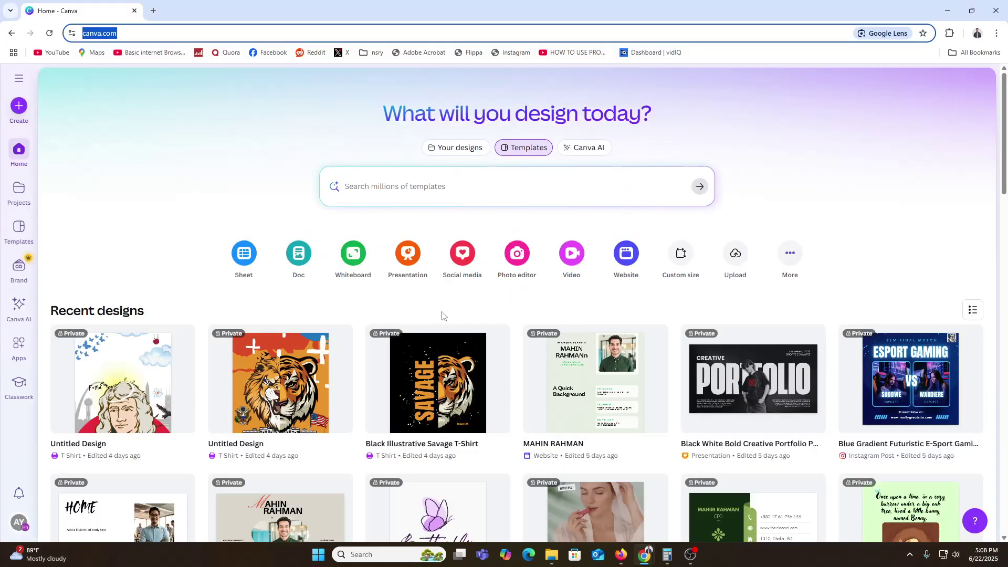
- Search the templates for 'portfolio', correcting the typo, and pick the 'portfolio' suggestion
left_click(159, 152)
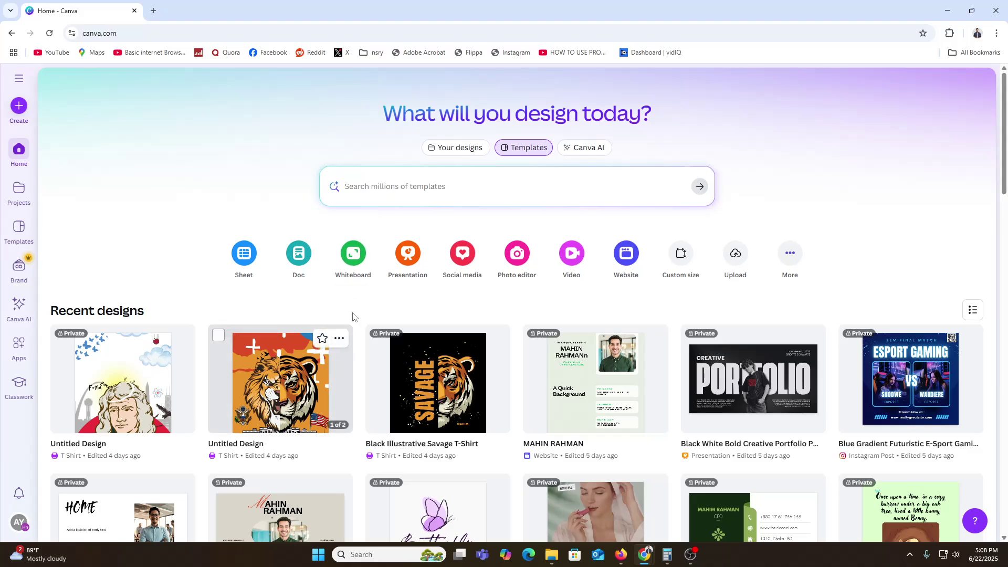
left_click(394, 181)
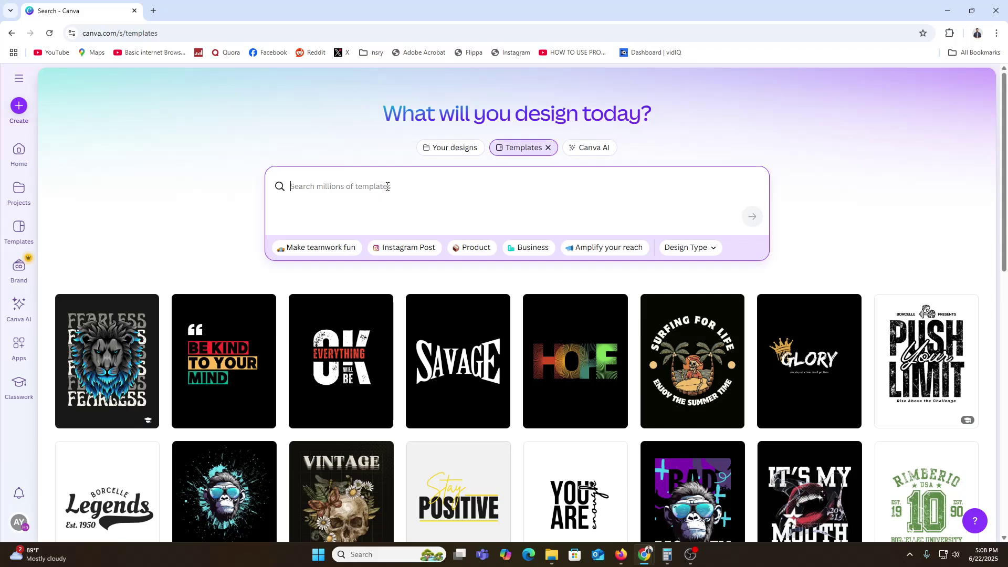
type("portof")
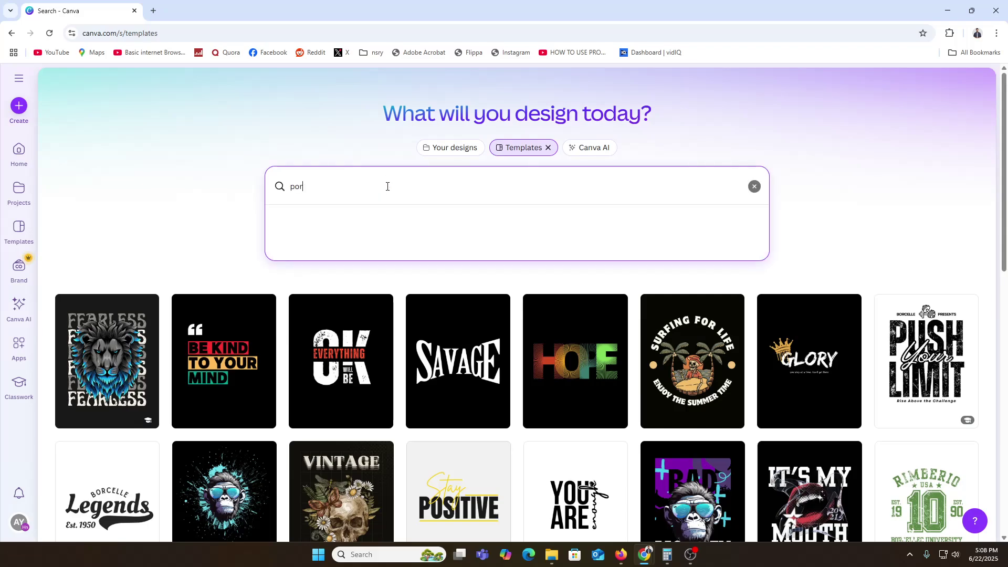
key("BackSpace")
key("BackSpace")
key("BackSpace")
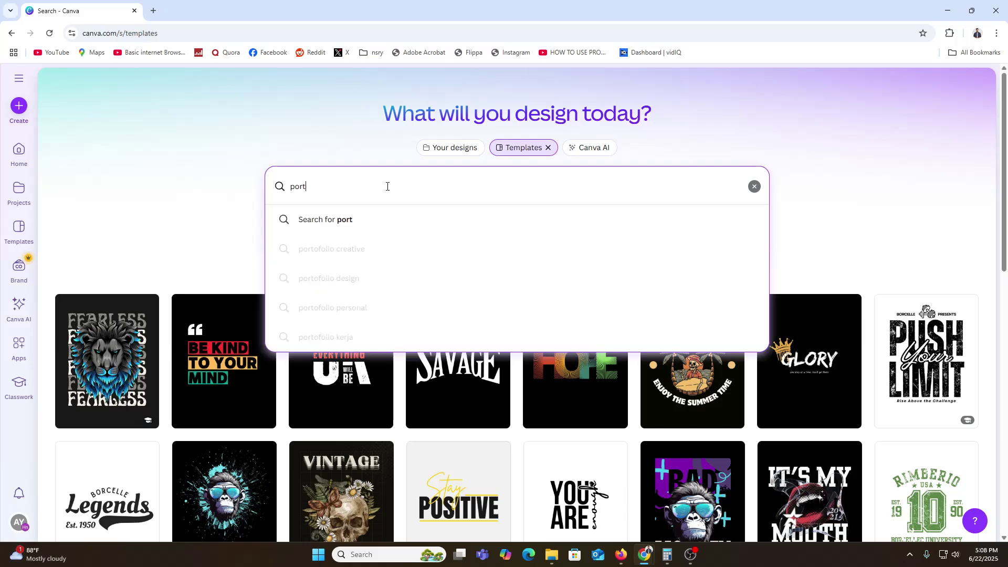
type("tfo")
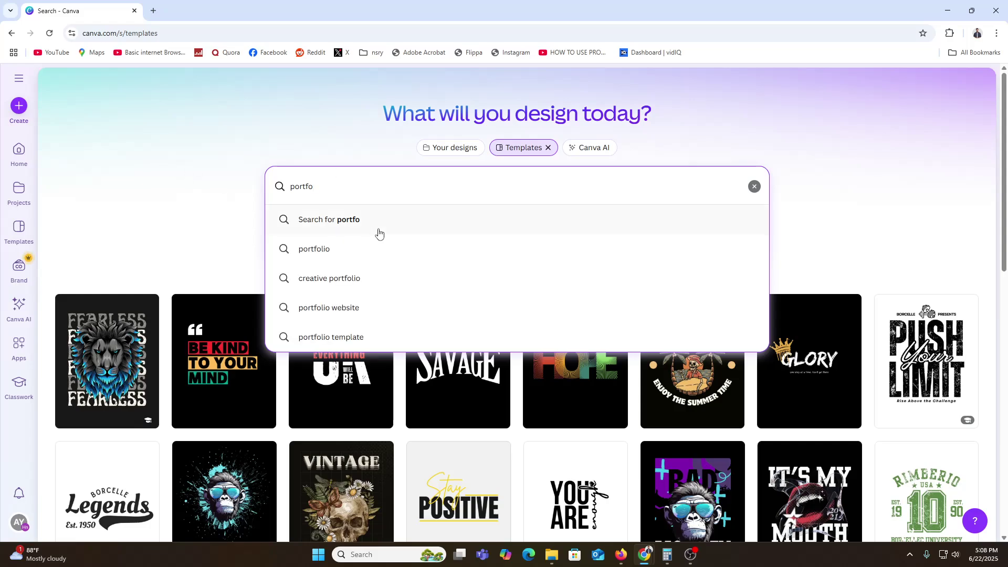
left_click(336, 248)
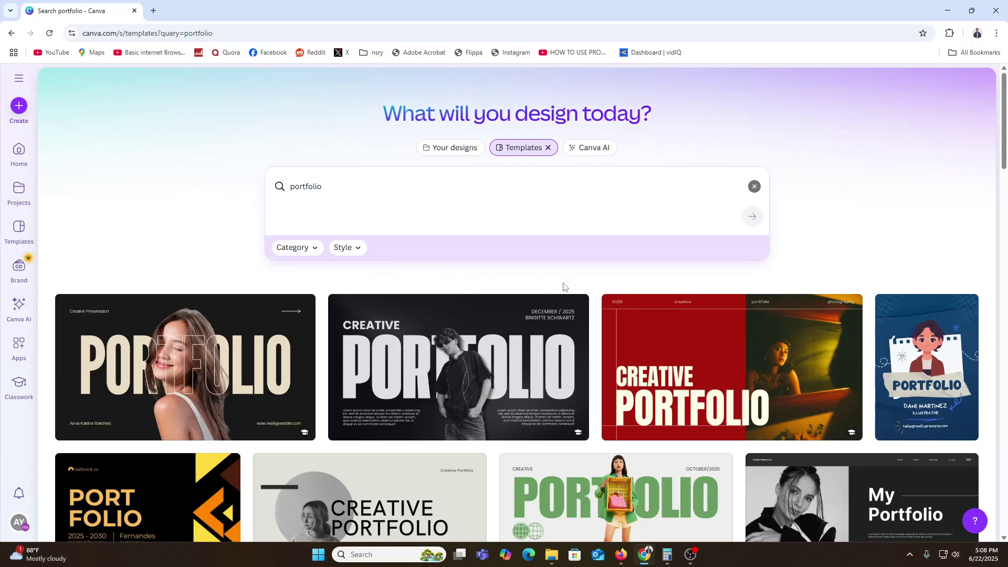
- Preview the Black Brown Modern Creative Portfolio Presentation template and browse its pages and similar designs
scroll(1007, 326, "down", 3)
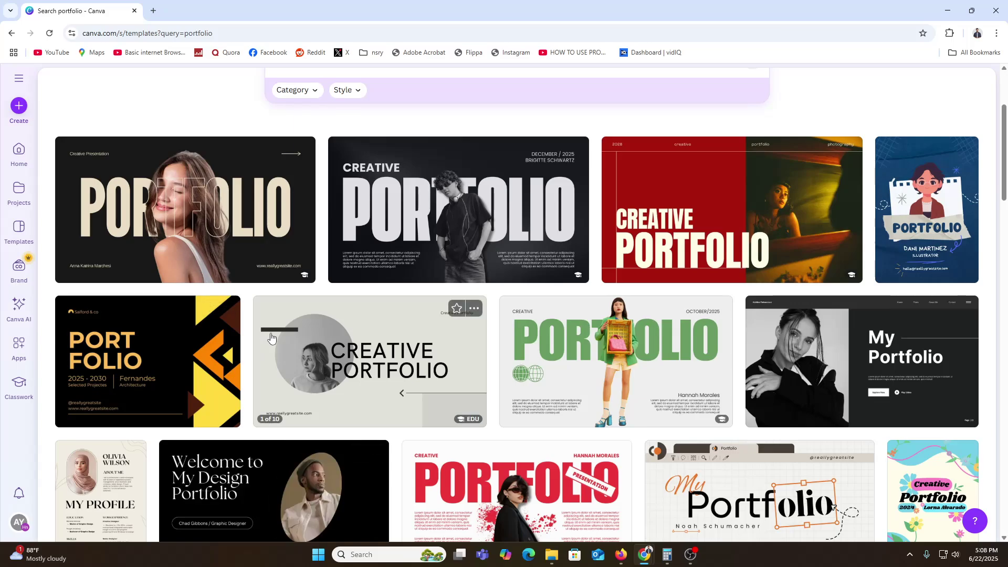
scroll(220, 371, "down", 3)
scroll(270, 435, "up", 2)
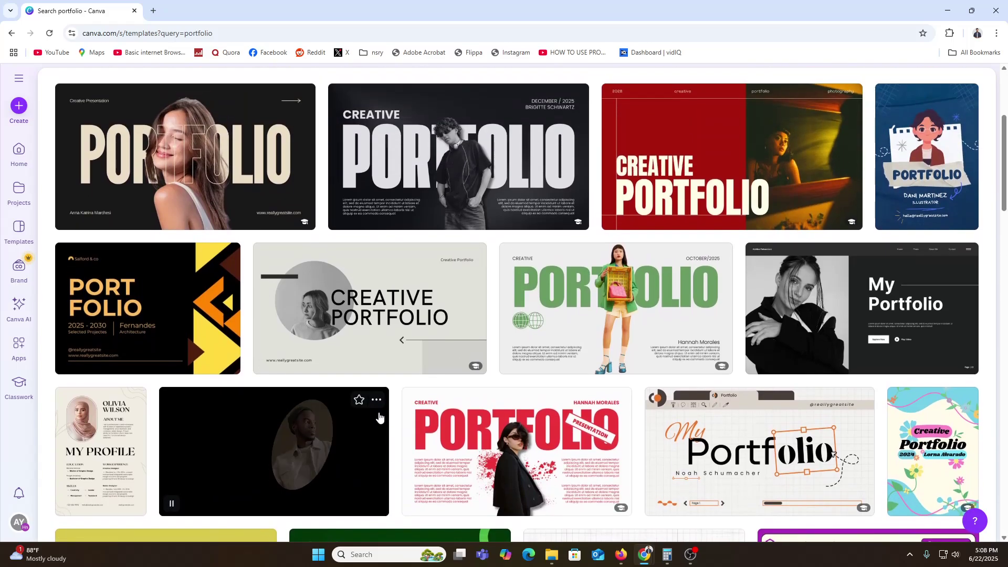
scroll(367, 399, "up", 2)
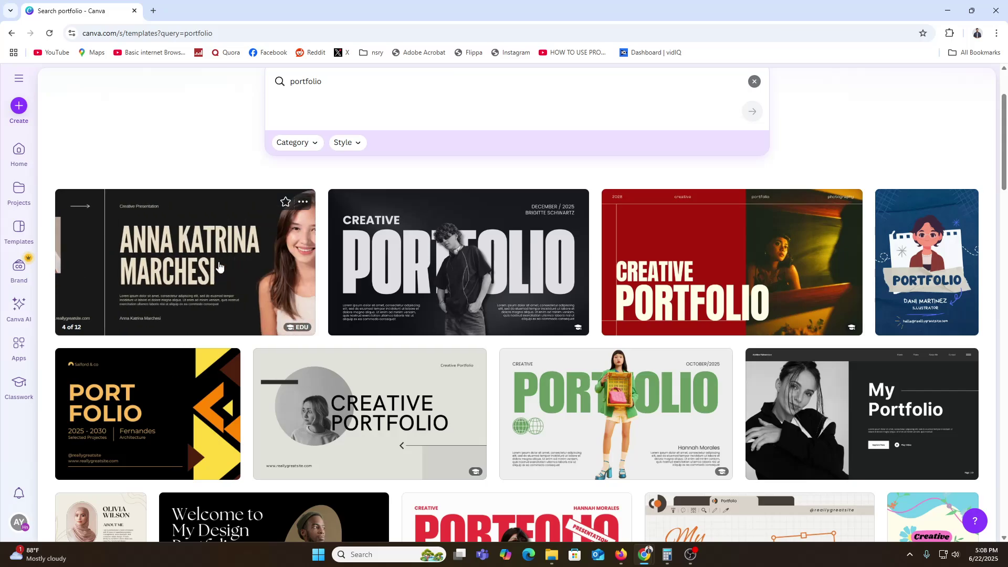
left_click(220, 266)
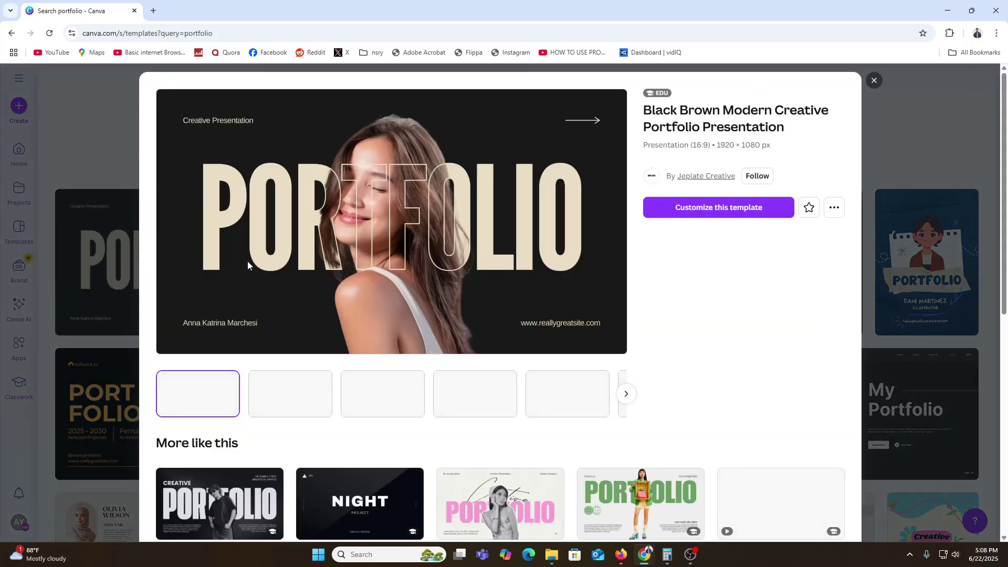
scroll(575, 451, "down", 3)
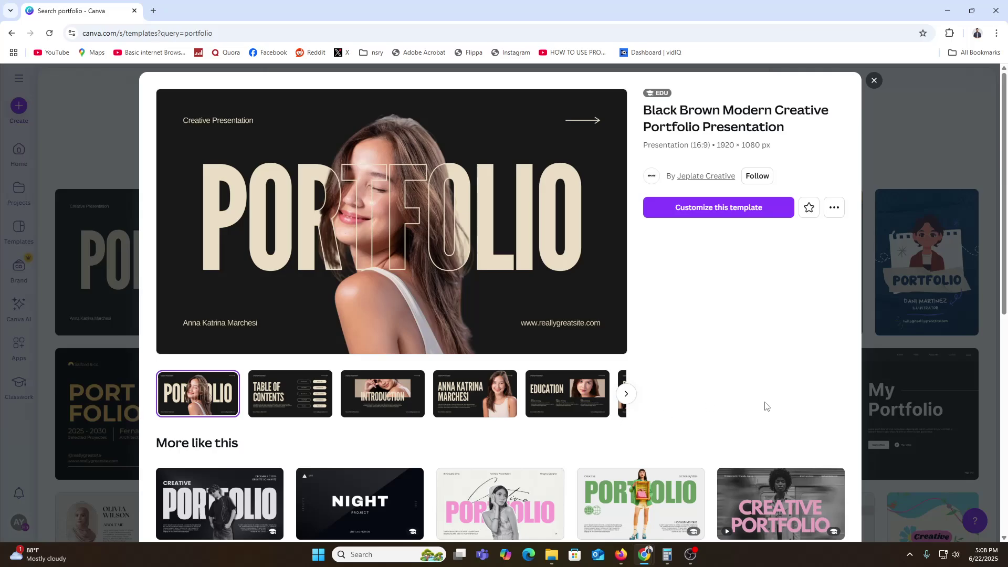
scroll(190, 452, "down", 7)
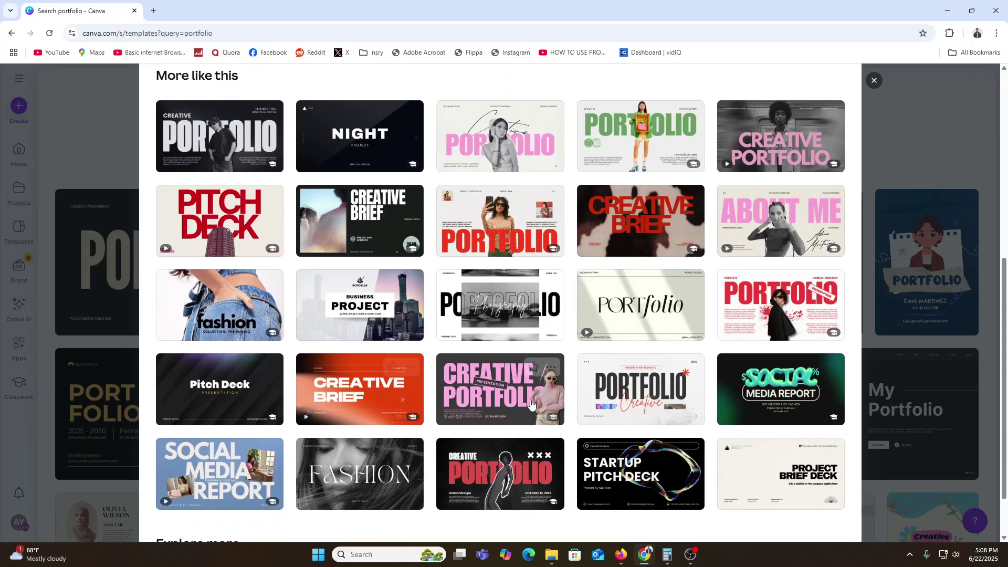
scroll(529, 412, "up", 7)
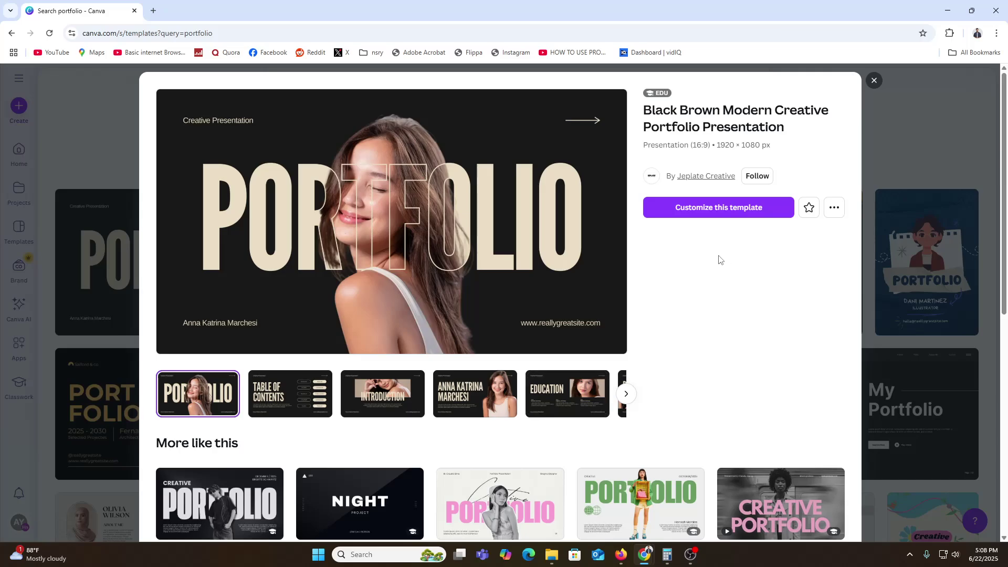
- Customize the Black Brown portfolio template, opening its 12 pages from 'PORTFOLIO' to 'THANK YOU' in the editor
left_click(709, 212)
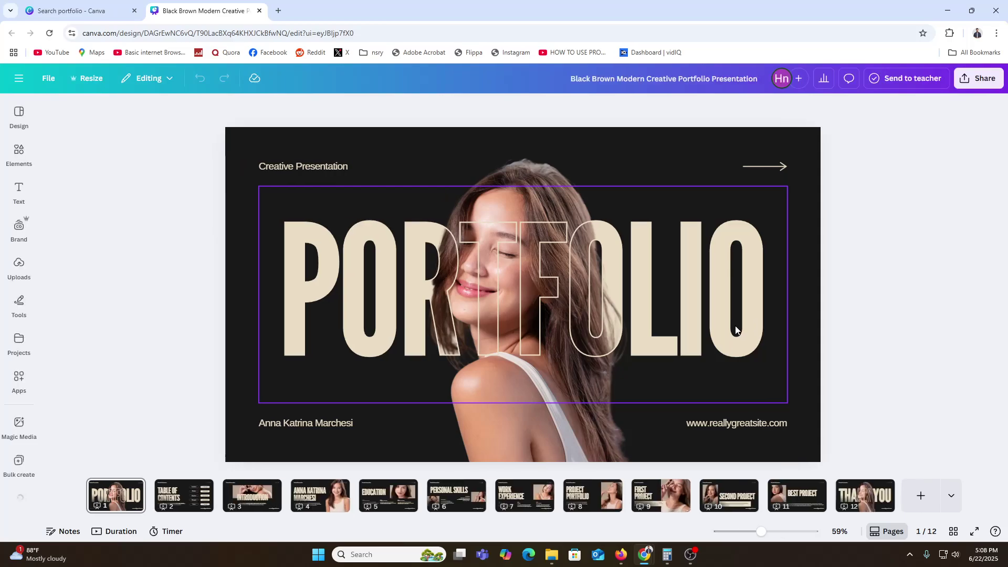
left_click(547, 275)
left_click(494, 304)
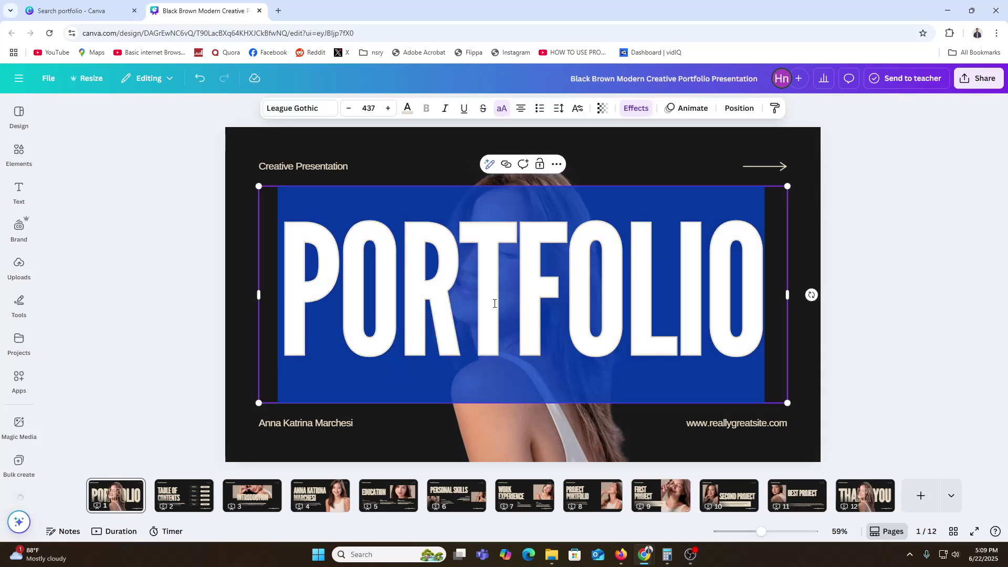
left_click(494, 304)
left_click(932, 268)
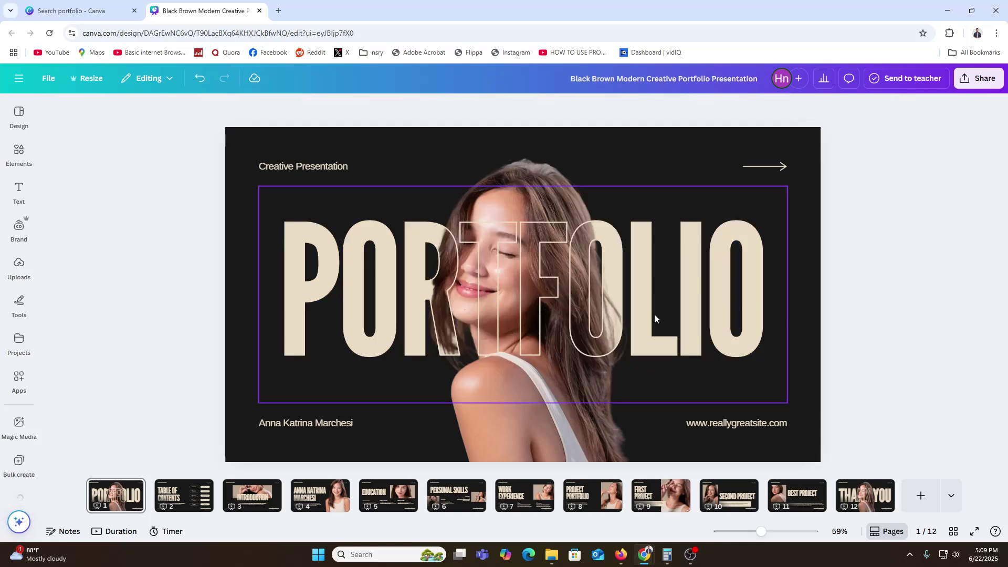
mouse_move(654, 314)
left_mouse_down()
mouse_move(655, 294)
mouse_move(653, 336)
mouse_move(657, 314)
left_mouse_up()
left_click(962, 292)
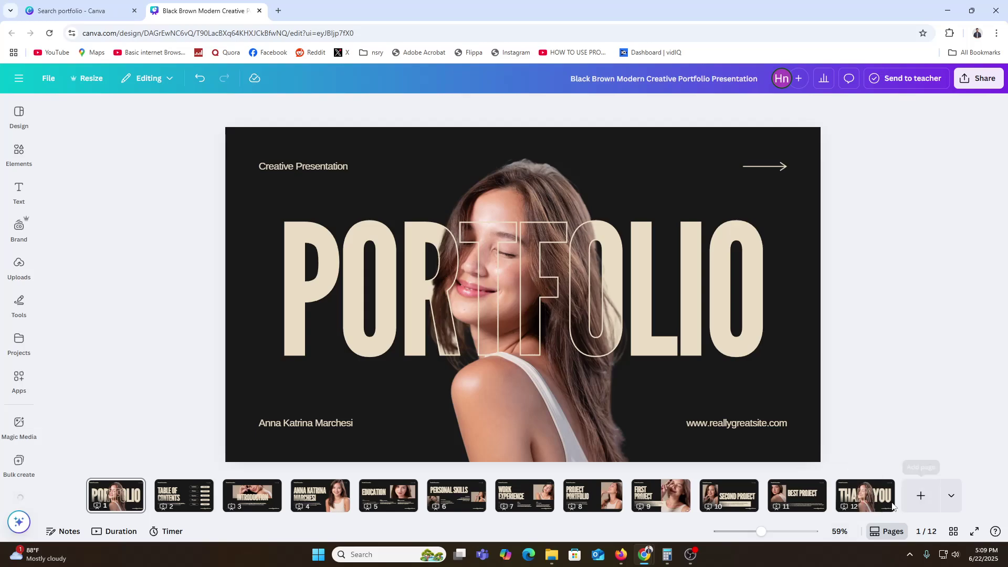
- Add a blank page 13, then delete it to keep the deck at 12 pages
left_click(920, 498)
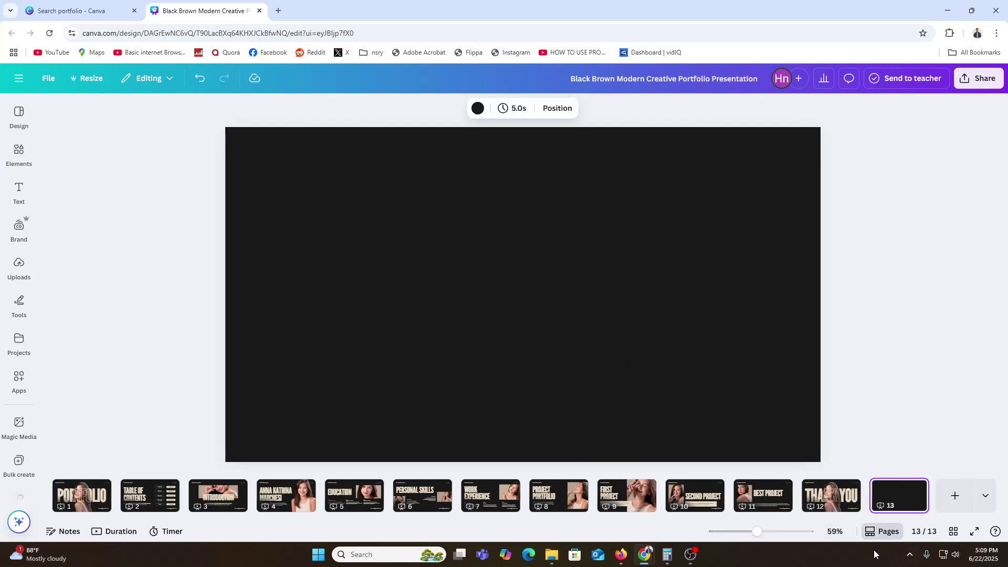
right_click(910, 499)
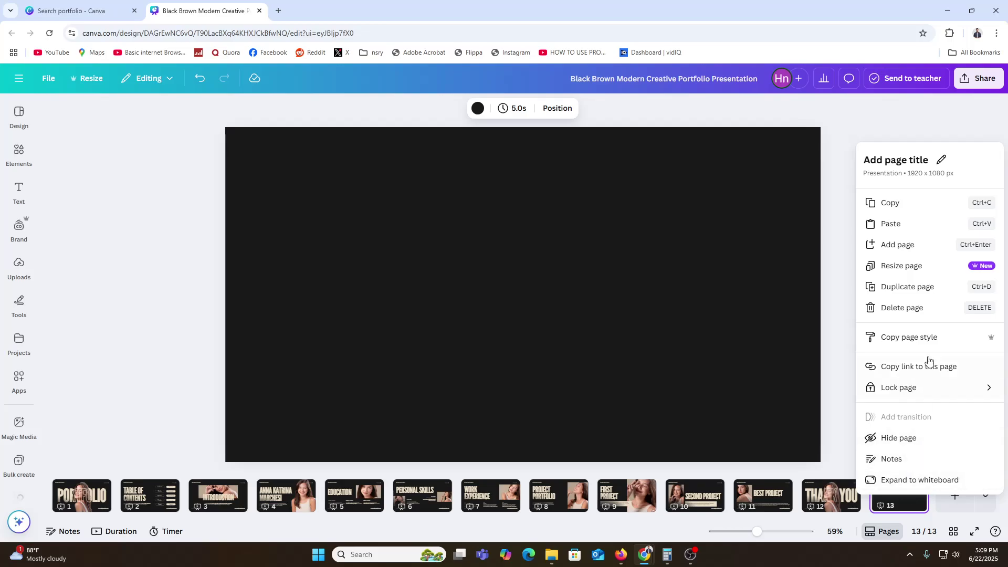
left_click(909, 309)
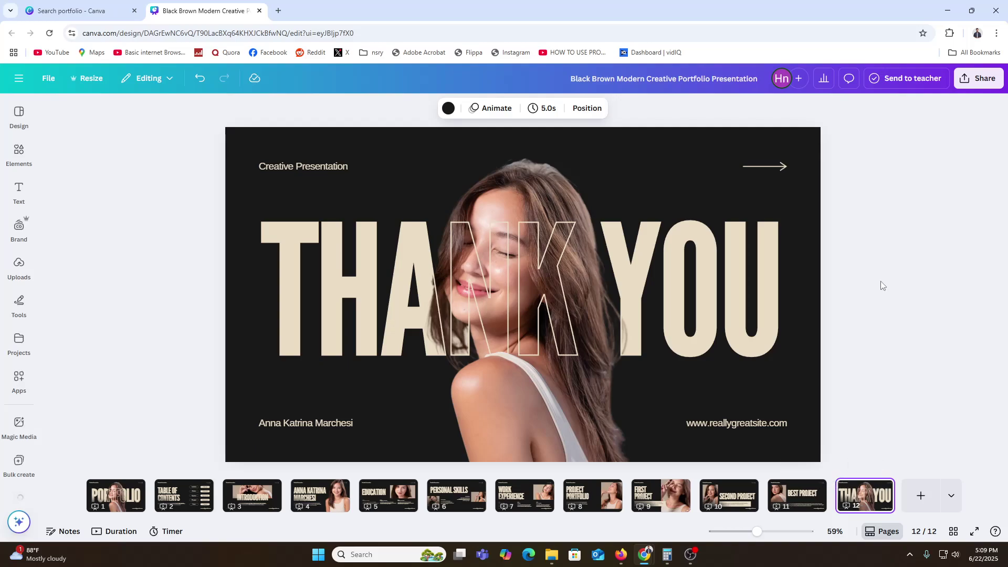
- Place the uploaded green-shirt man photo on the Thank You slide and remove its background
left_click(541, 419)
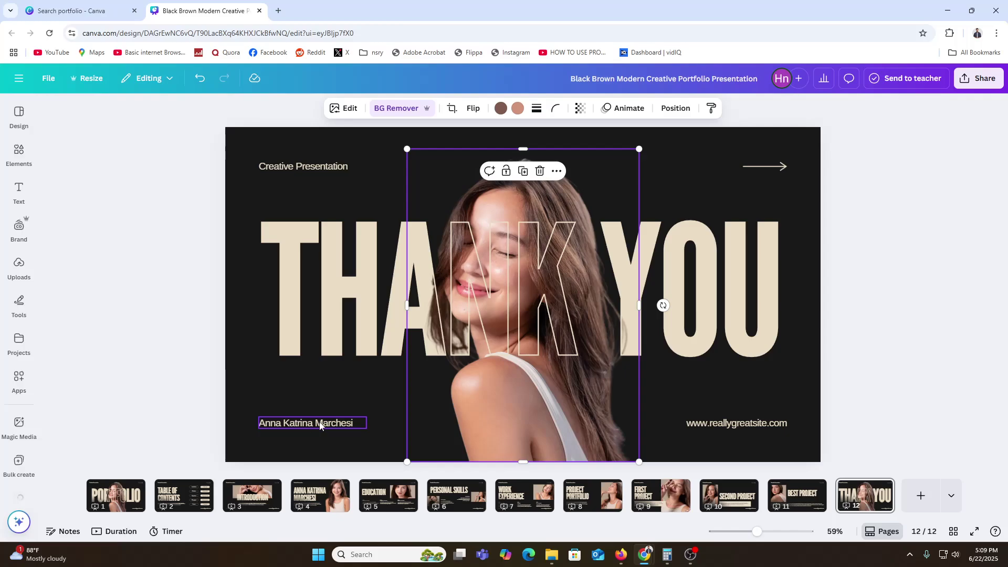
left_click(19, 152)
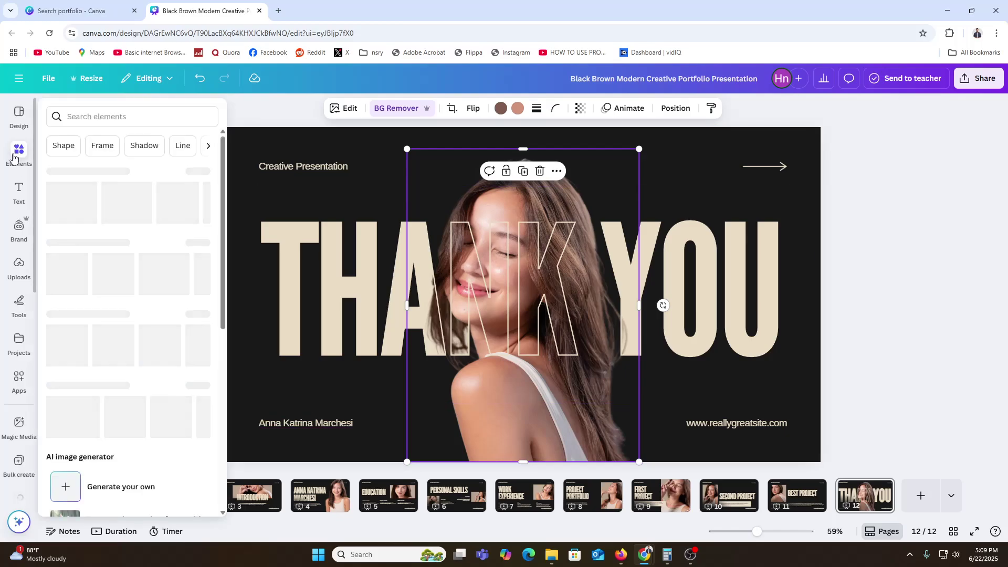
left_click(16, 268)
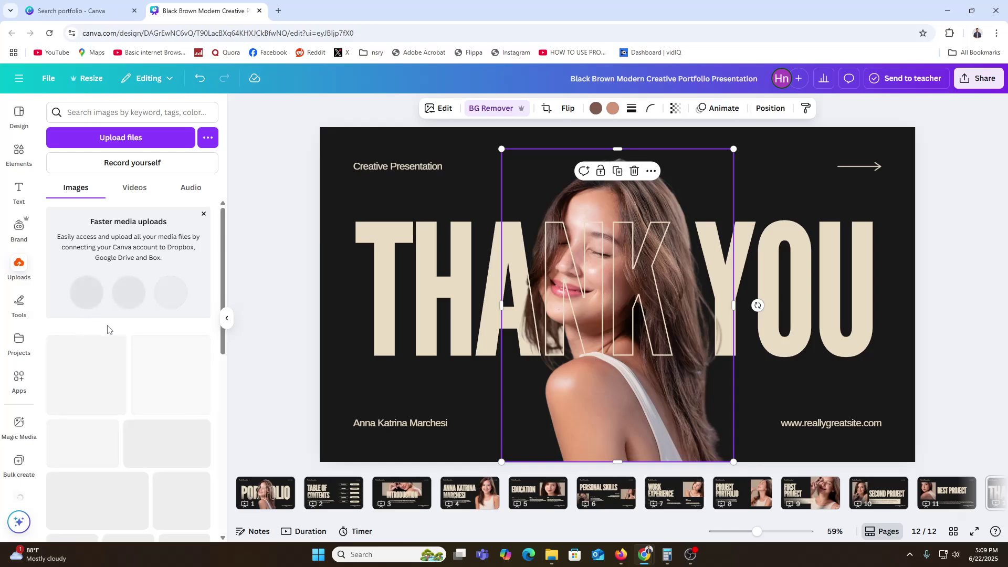
scroll(112, 324, "down", 1)
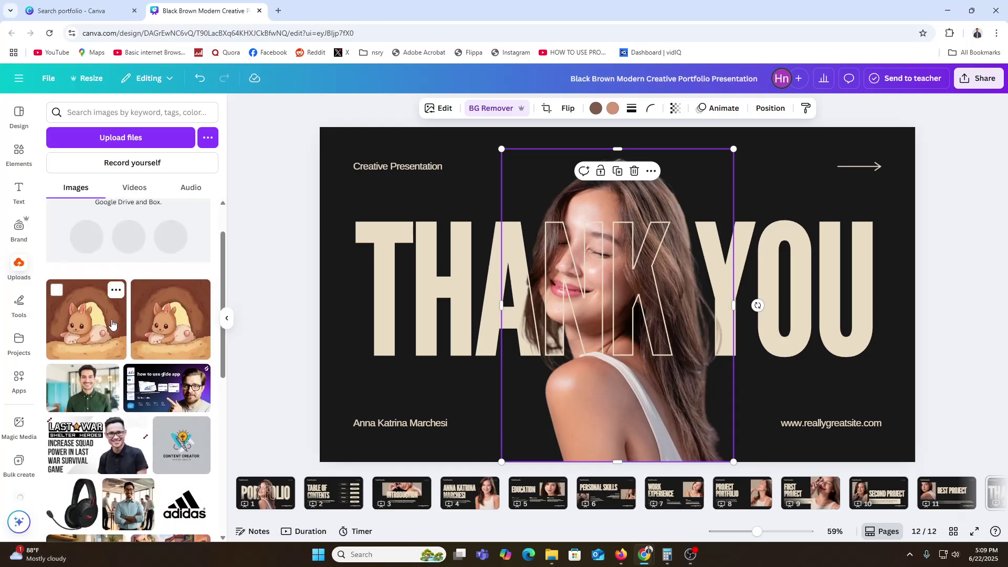
scroll(112, 324, "down", 3)
left_click_drag(84, 233, 377, 341)
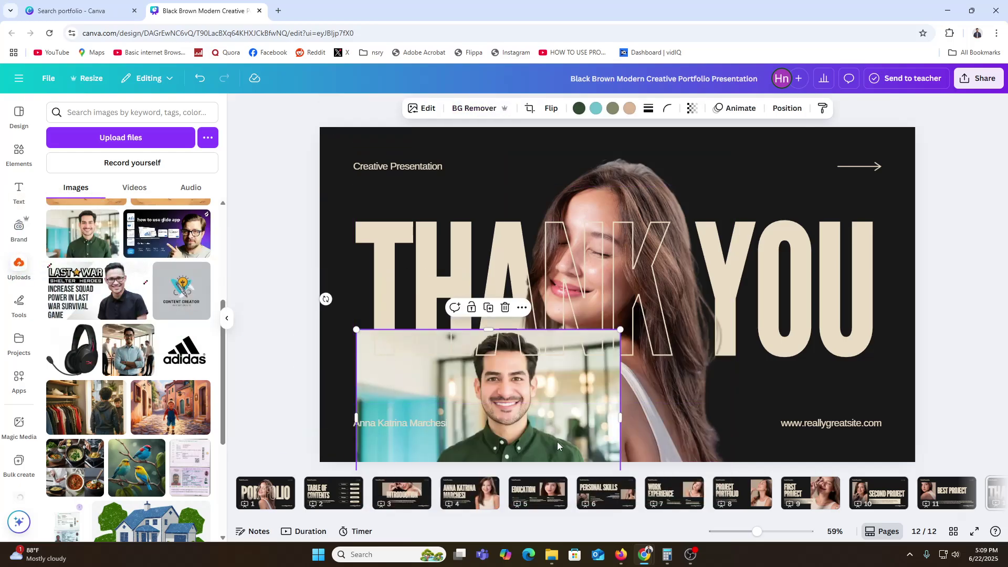
left_click_drag(557, 442, 620, 401)
left_click(477, 109)
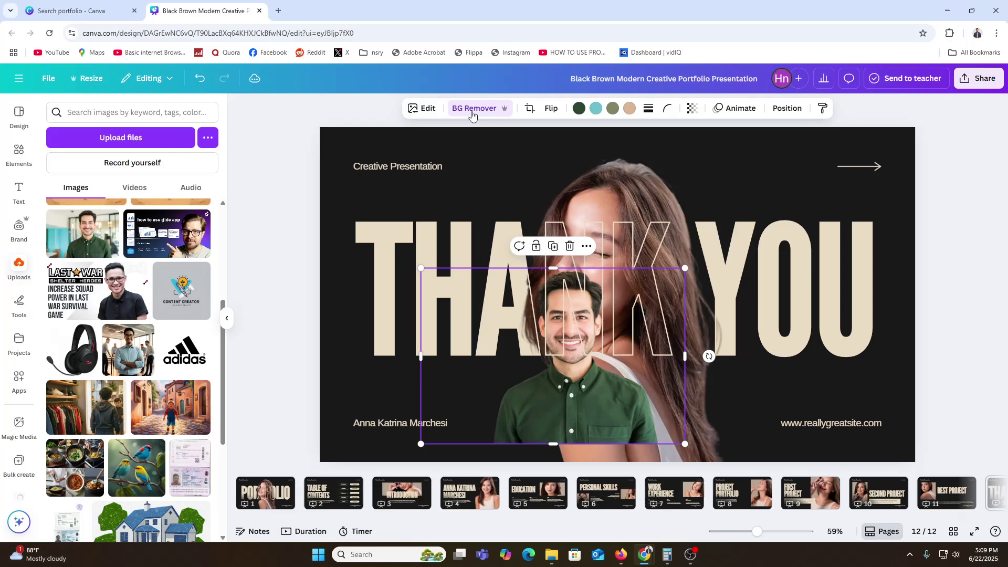
- Delete the woman's photo and enlarge the man's photo across the slide centre
left_click(632, 175)
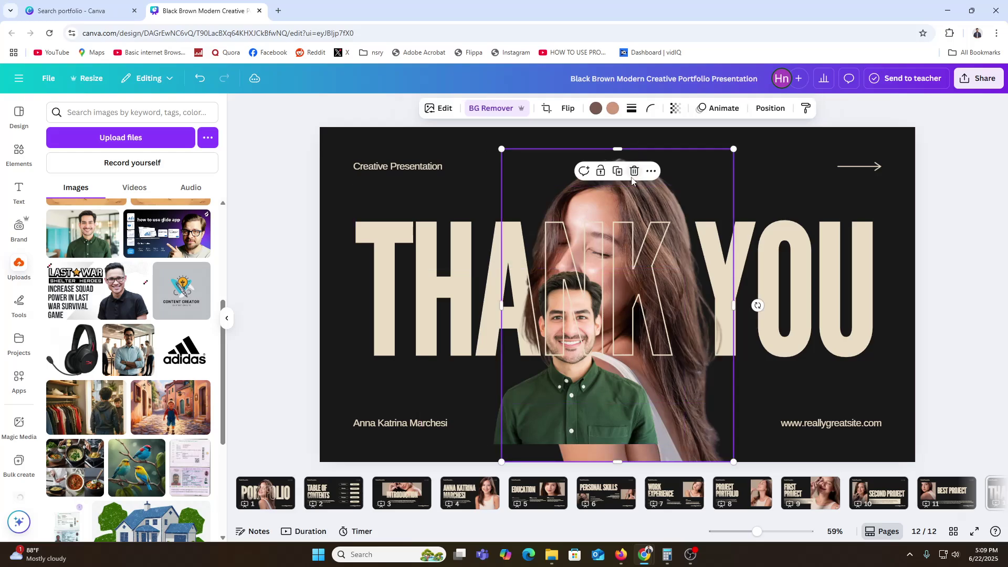
left_click(635, 171)
left_click_drag(570, 410, 619, 429)
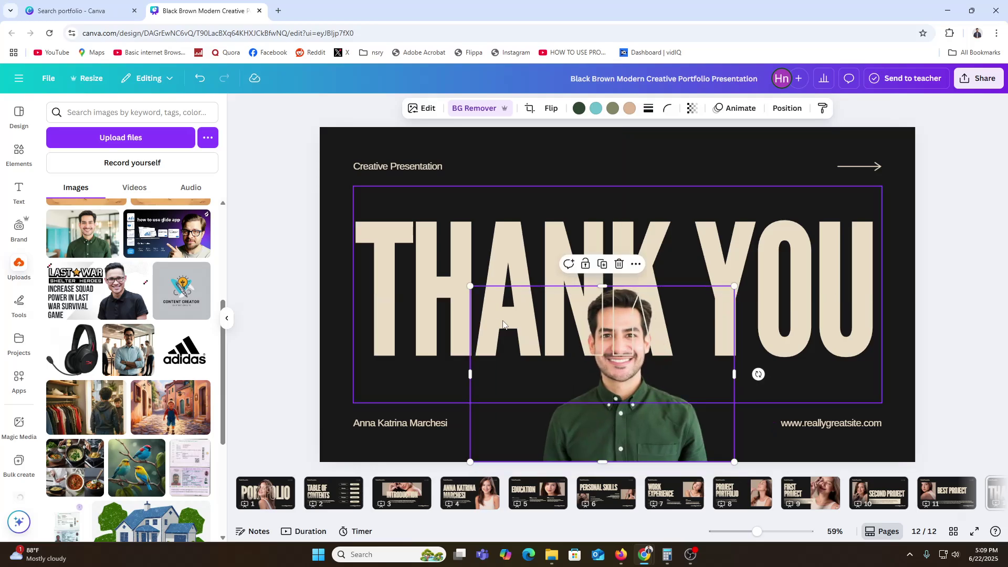
left_click_drag(470, 285, 227, 129)
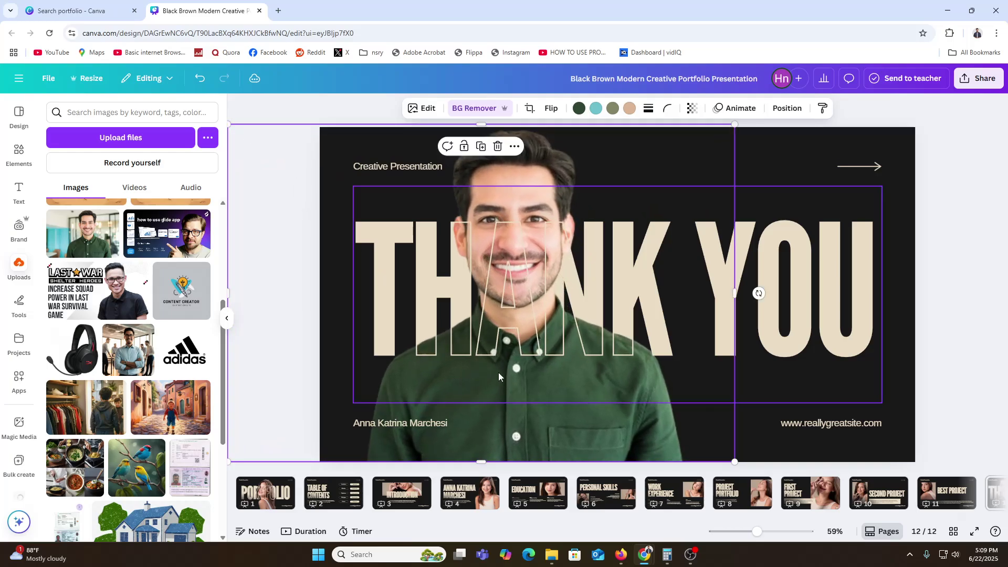
left_click_drag(575, 446, 678, 447)
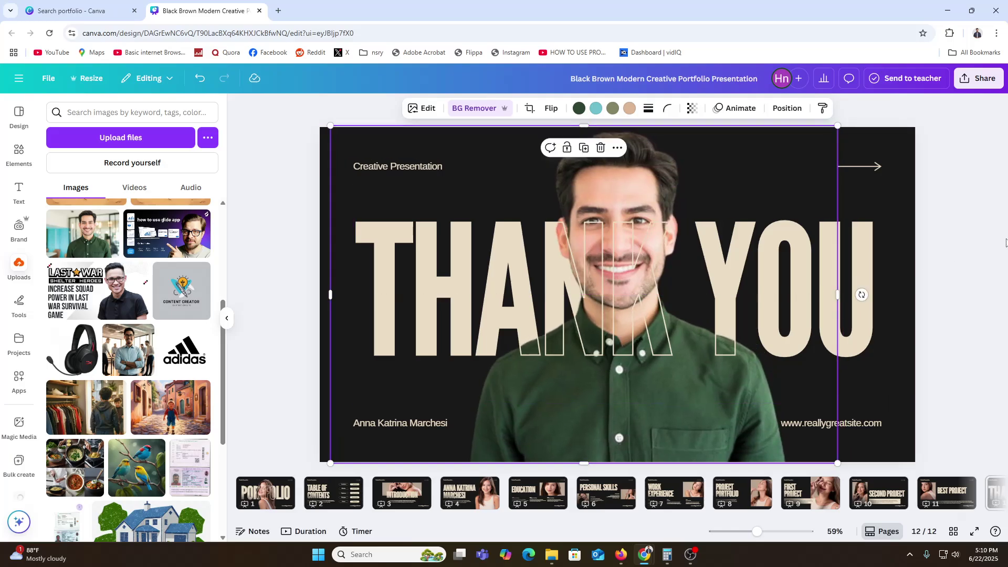
left_click(1006, 240)
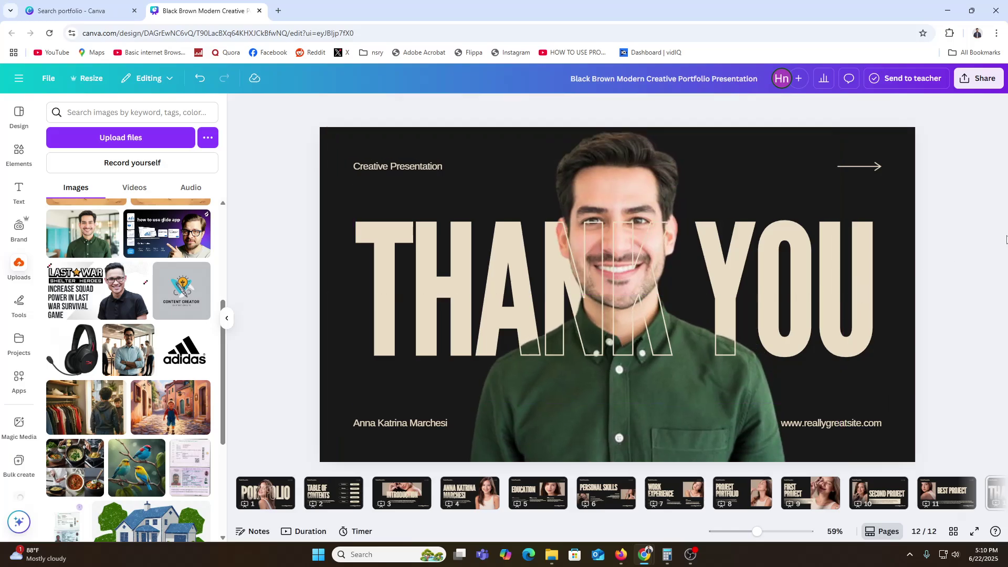
- Put the user's own name into the website address and the bottom-left presenter name
double_click(847, 424)
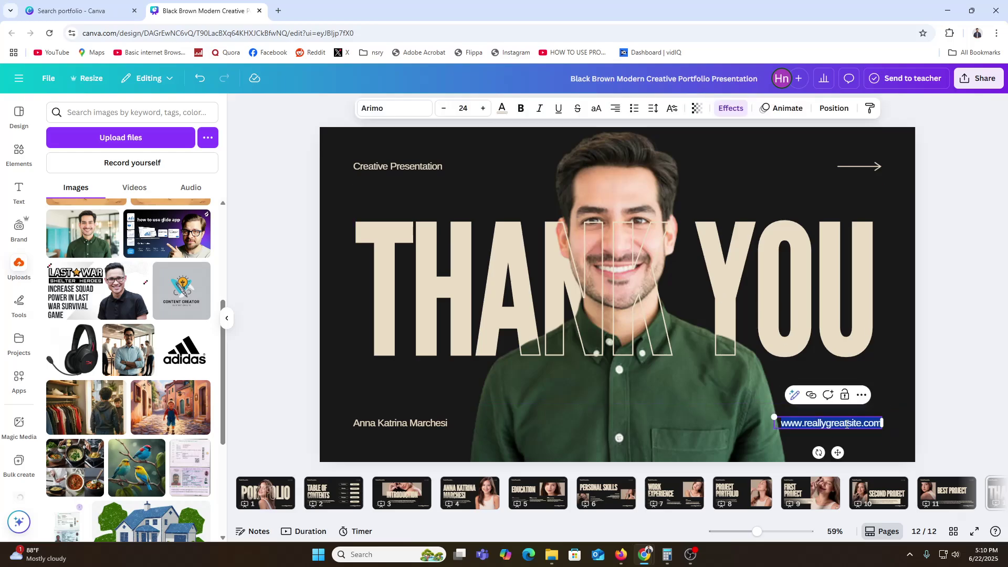
double_click(847, 424)
type("mahim")
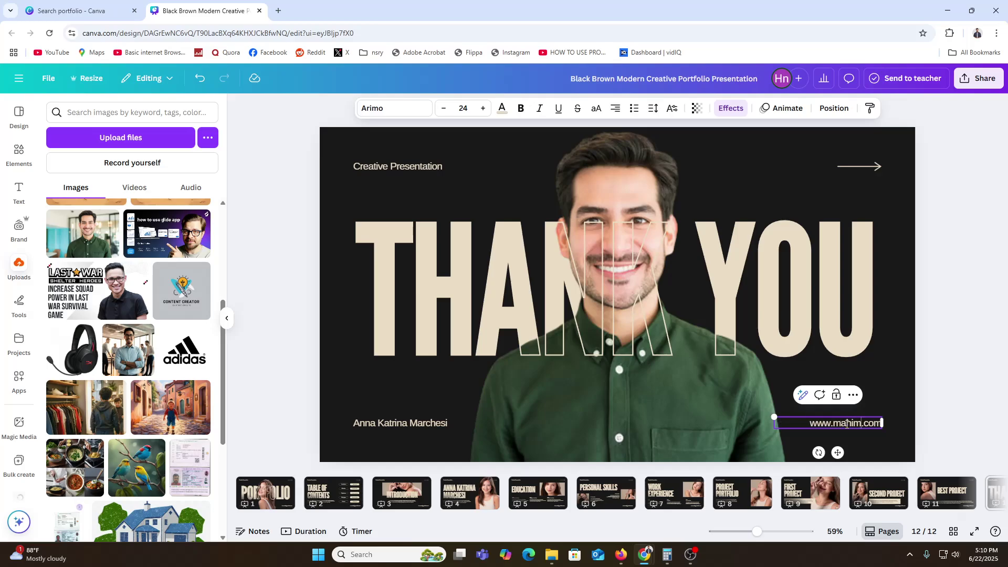
double_click(429, 420)
type("MD A")
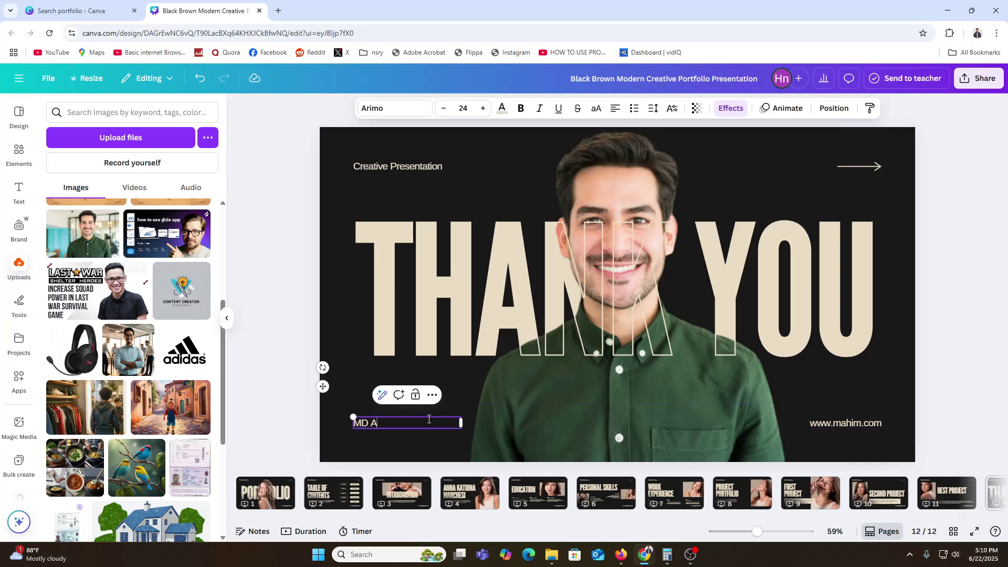
type("L MAHIM")
left_click(399, 167)
- Change the top-left tagline to 'CONTENT CREATOR' and widen its box to fit one line
left_click(401, 168)
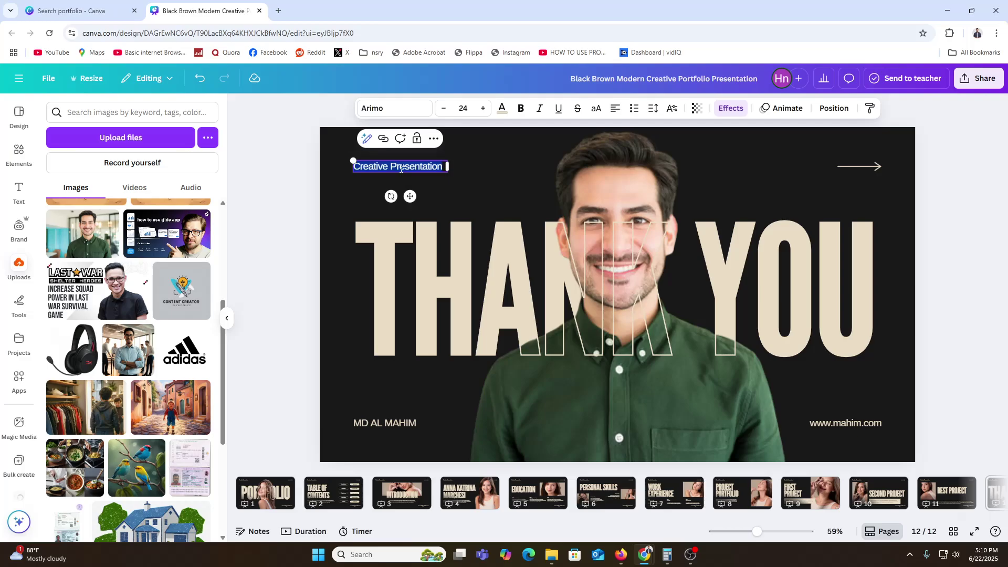
type("C")
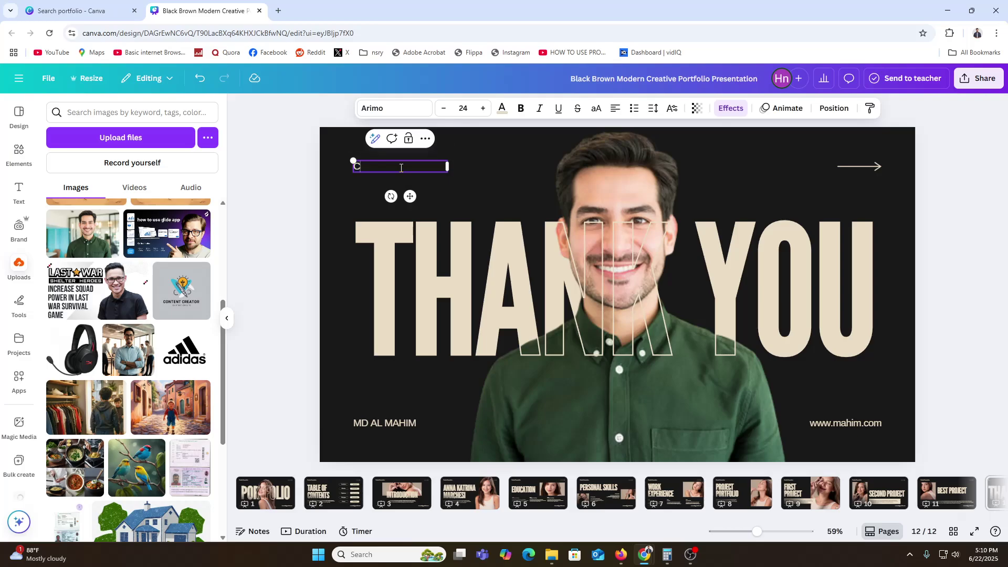
type("ONTENT CREATOR")
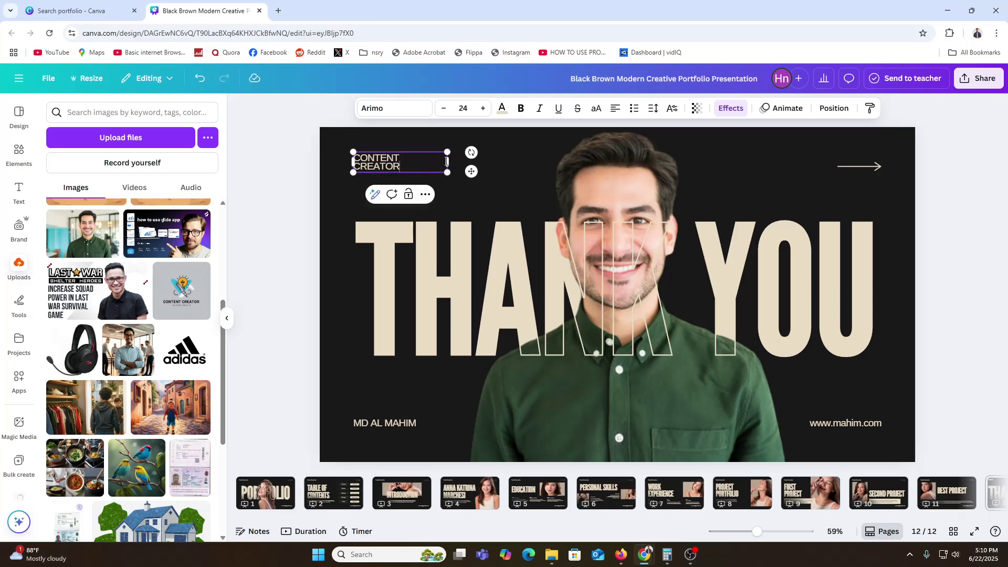
left_click(289, 162)
left_click(447, 171)
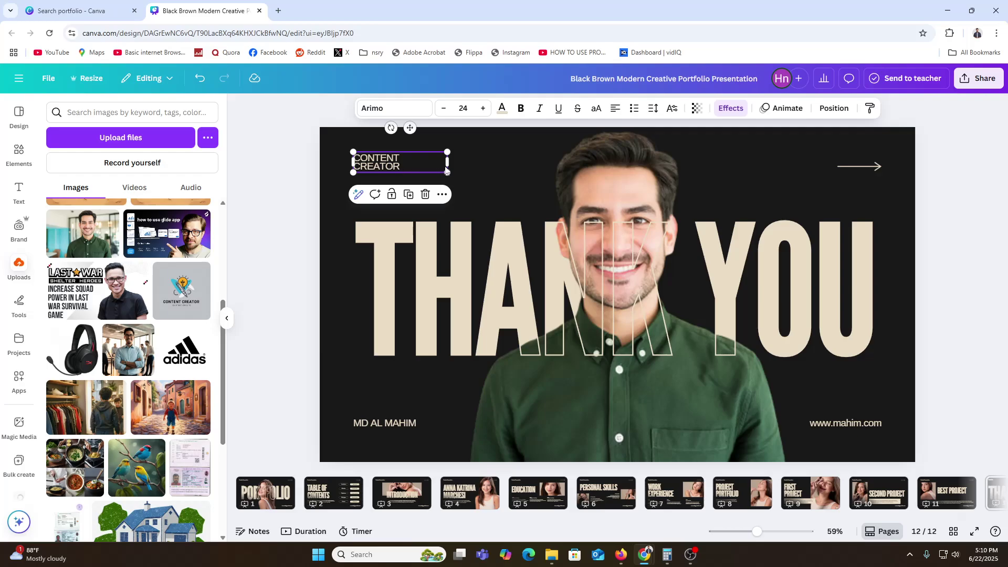
left_click_drag(450, 164, 477, 165)
left_click(287, 161)
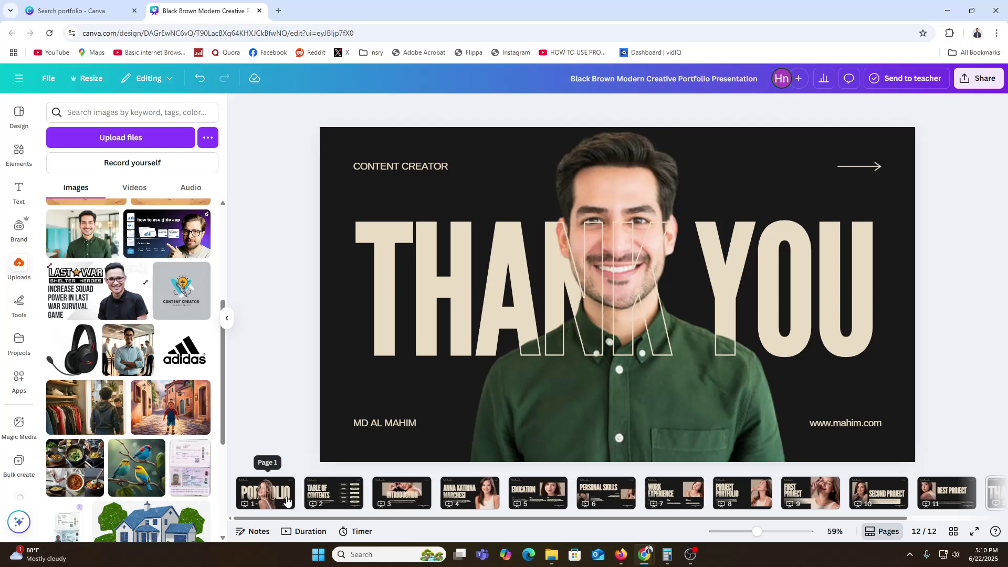
- On the Table of Contents slide, replace the placeholder name with the user's own name
left_click(340, 486)
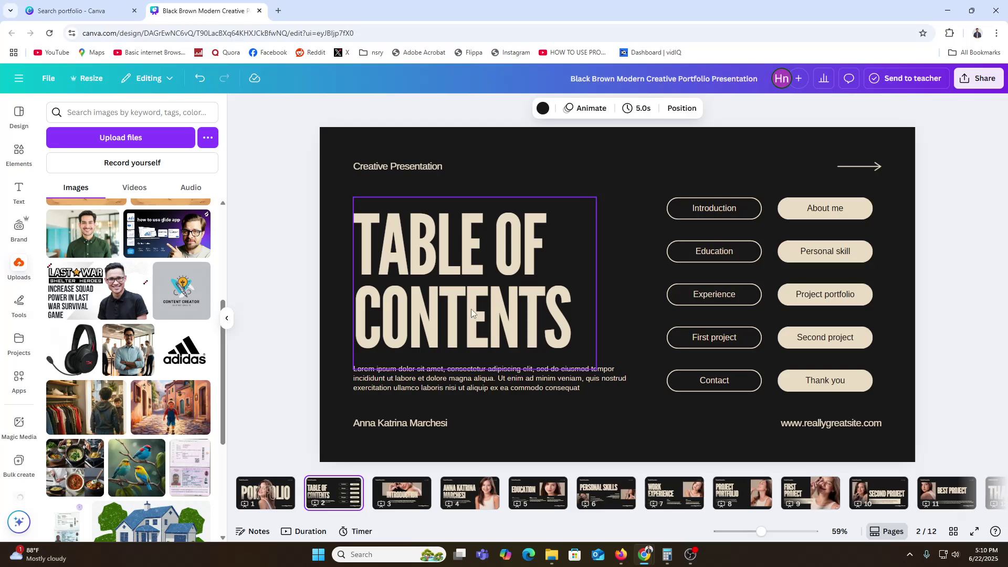
double_click(408, 423)
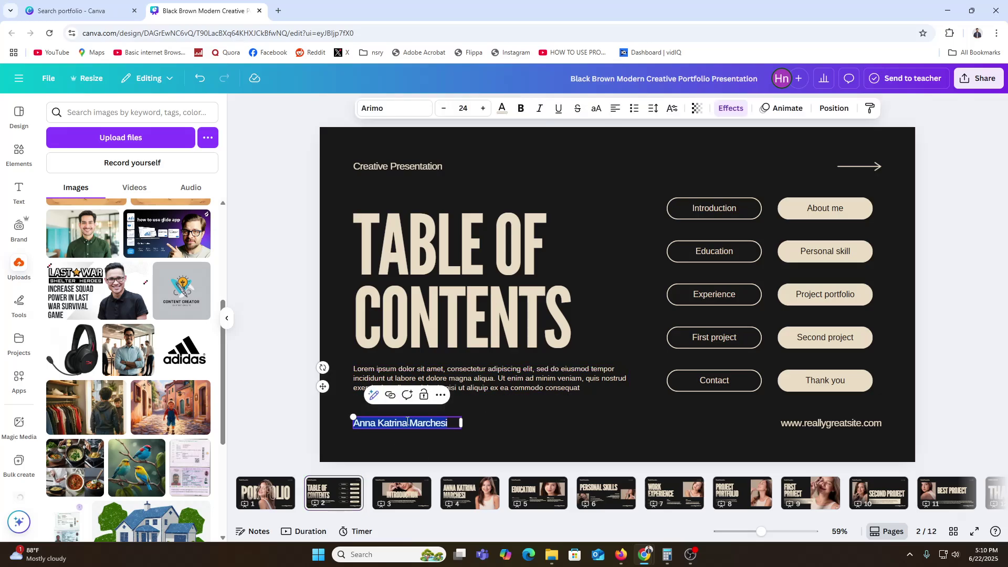
type("MD AL MAHIM")
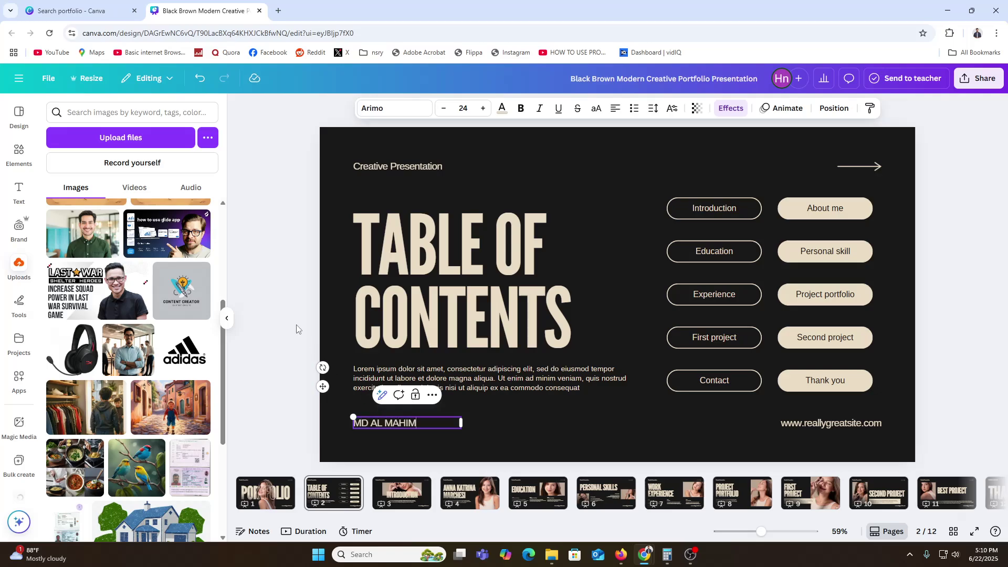
left_click(707, 208)
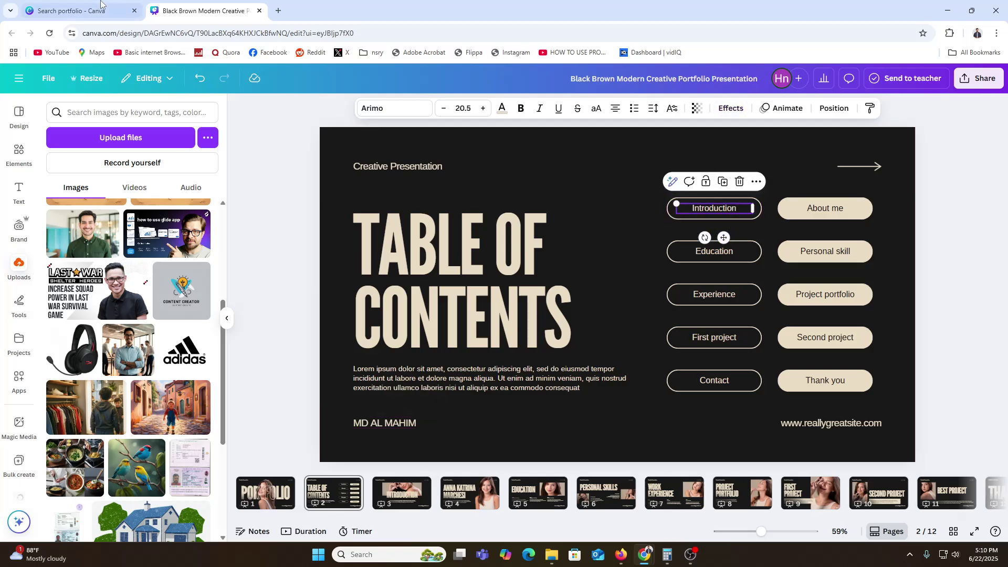
- Link the Introduction entry to facebook.com, then move on to the Introduction slide
left_click(279, 11)
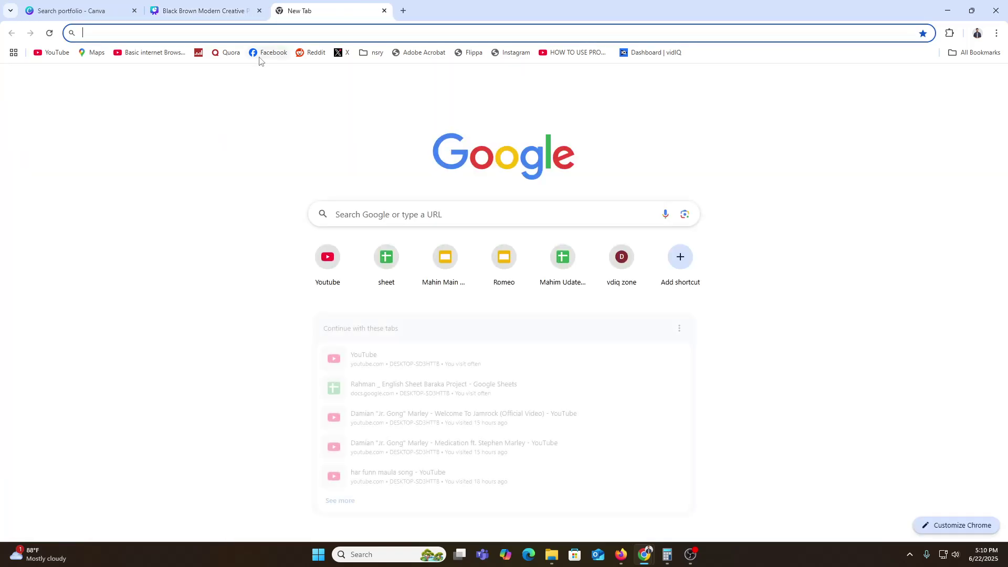
left_click(260, 54)
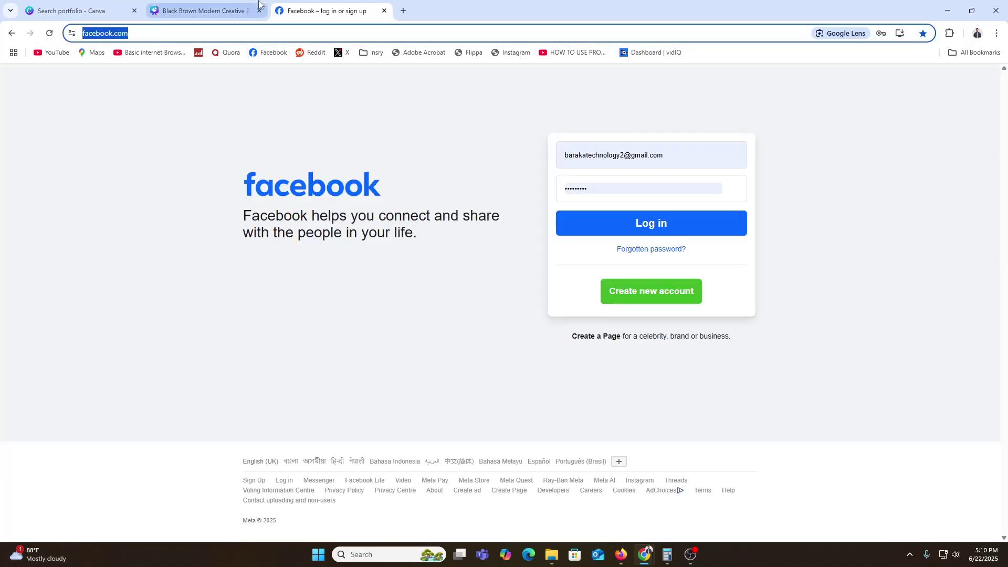
left_click(247, 7)
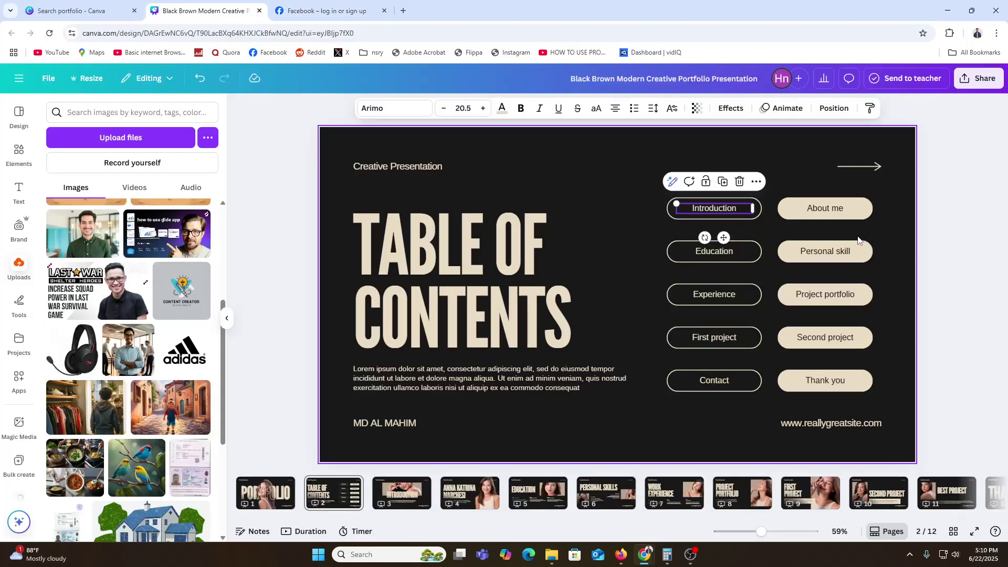
right_click(719, 214)
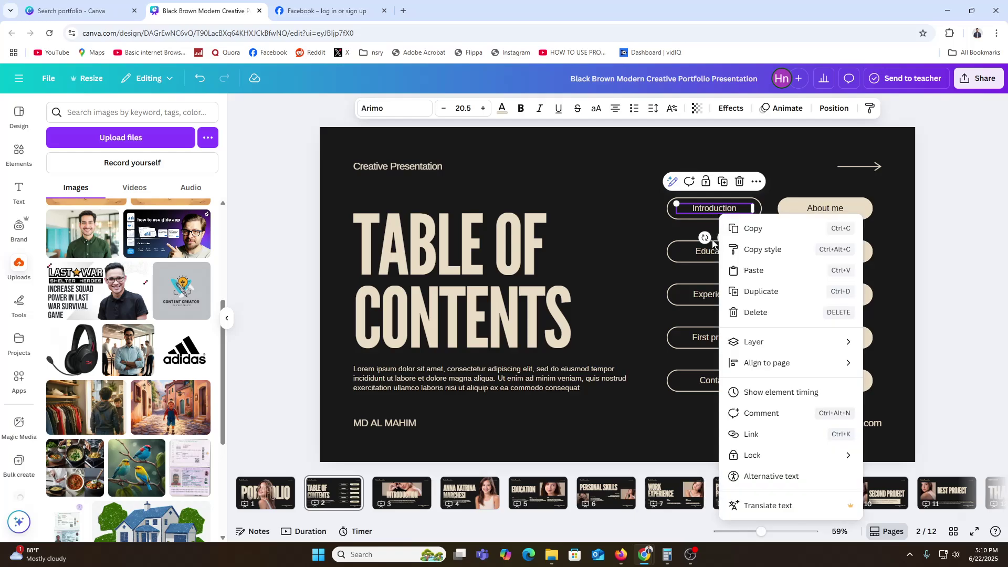
left_click(694, 208)
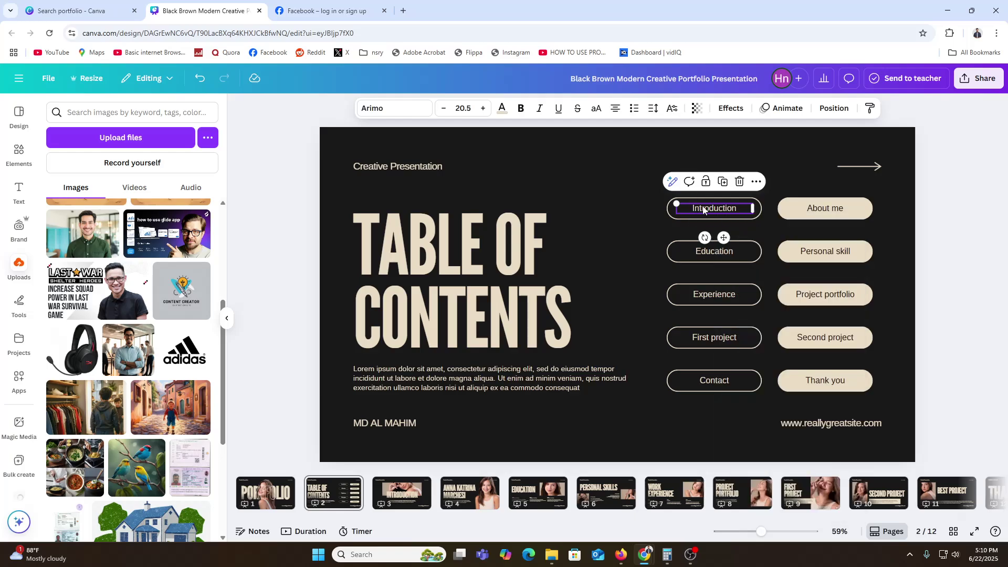
right_click(704, 210)
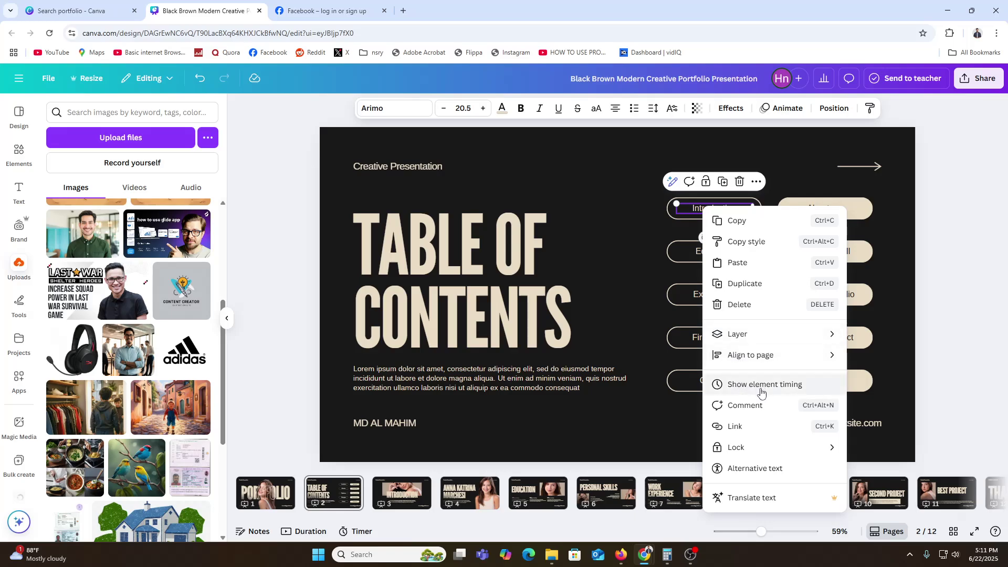
left_click(745, 426)
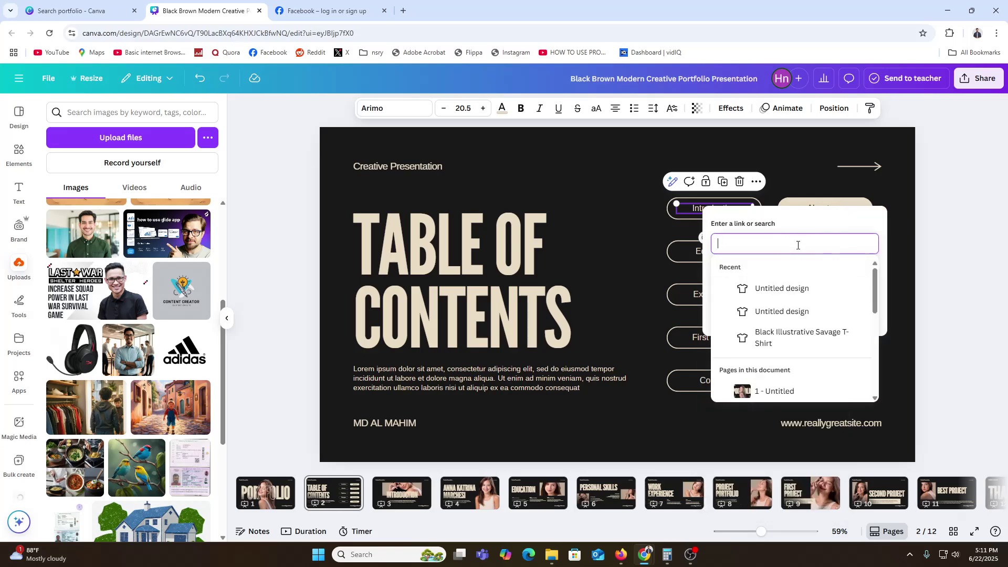
type("https://www.facebook.com")
left_click(856, 314)
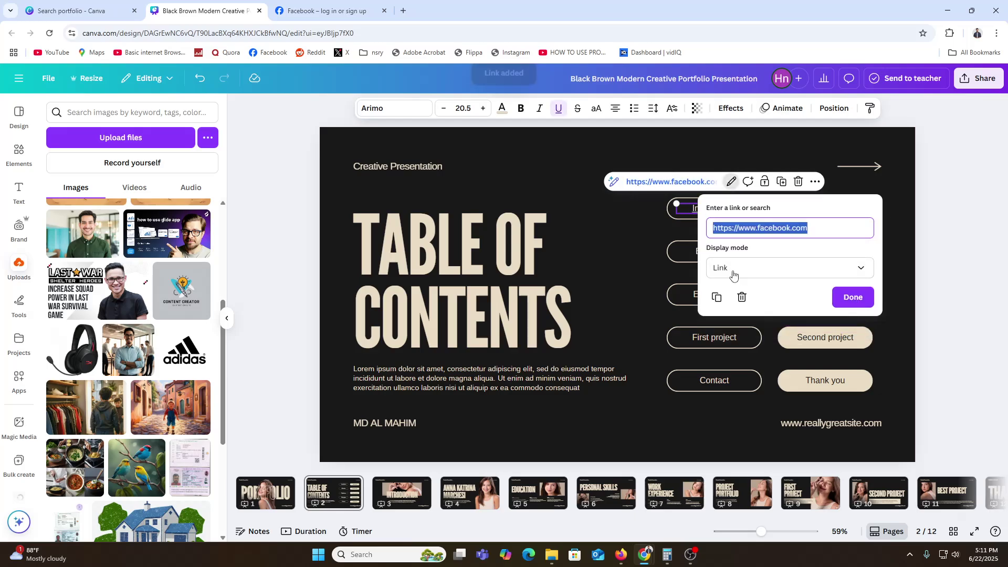
left_click(845, 298)
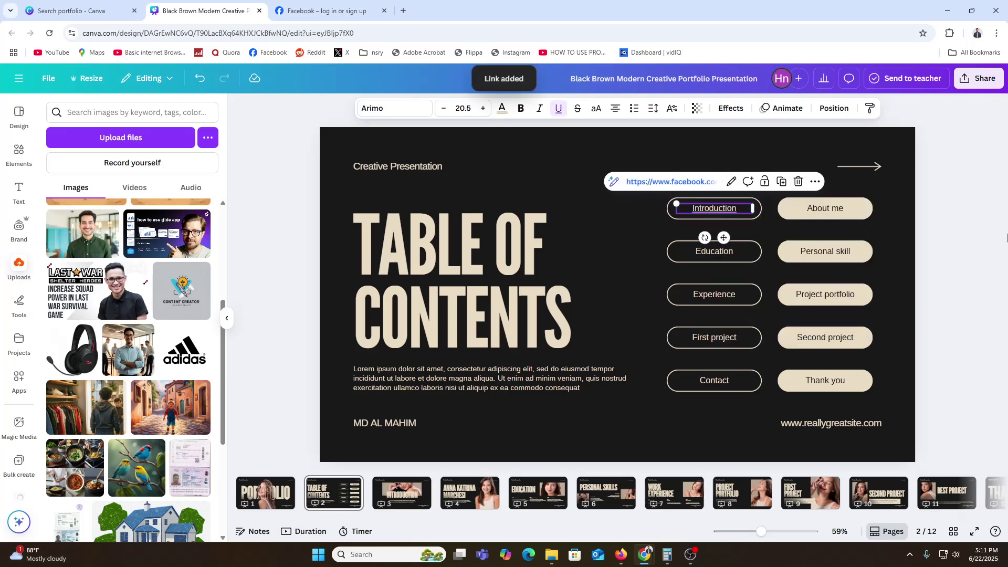
left_click(990, 239)
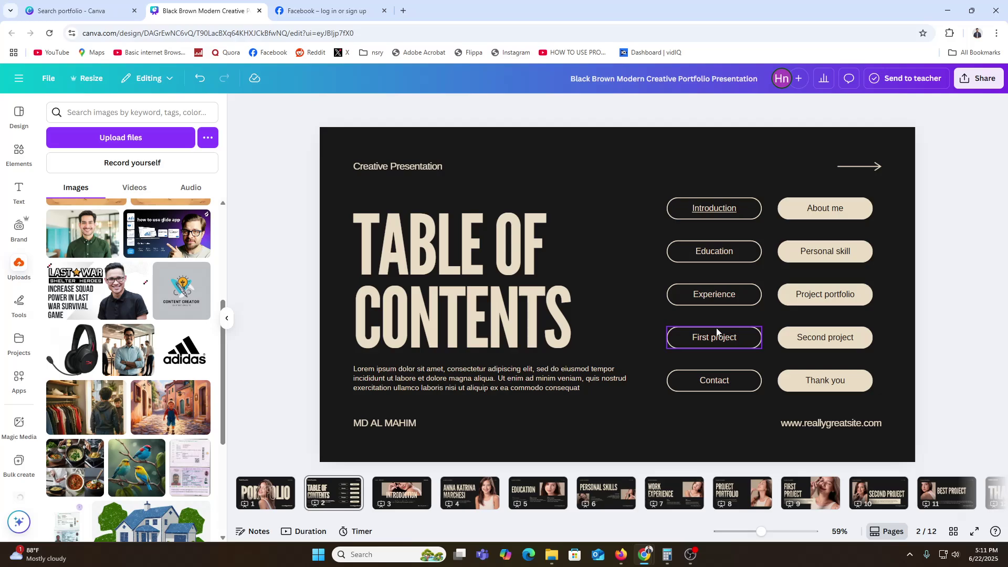
left_click(402, 494)
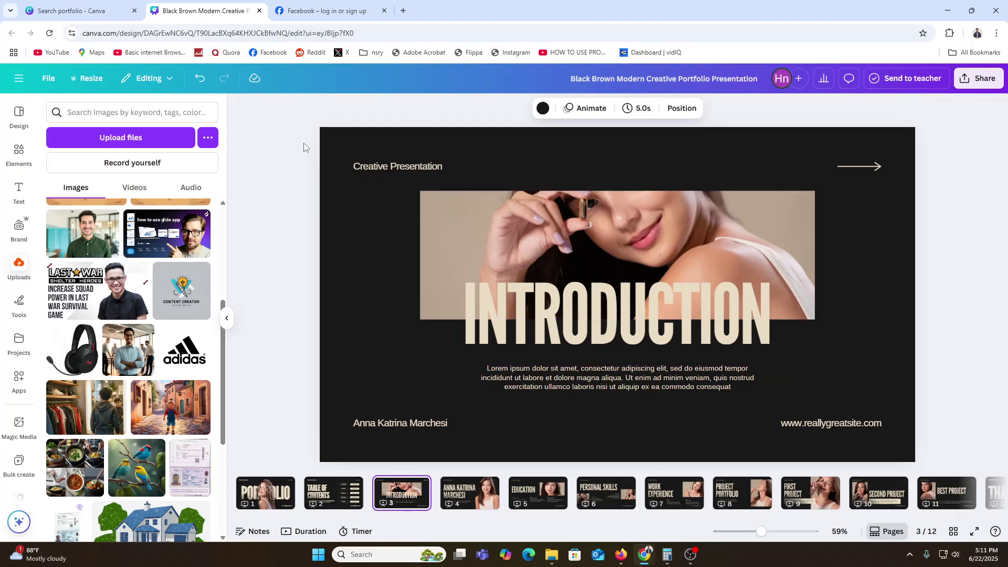
- On slide 4, replace the large title with the user's full name, surname on the second line
left_click(558, 376)
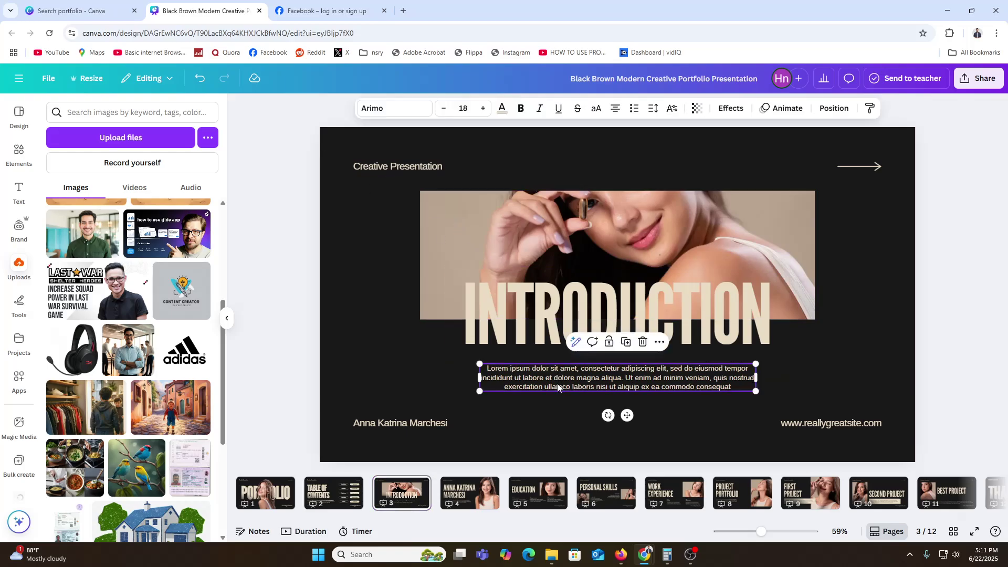
left_click(472, 499)
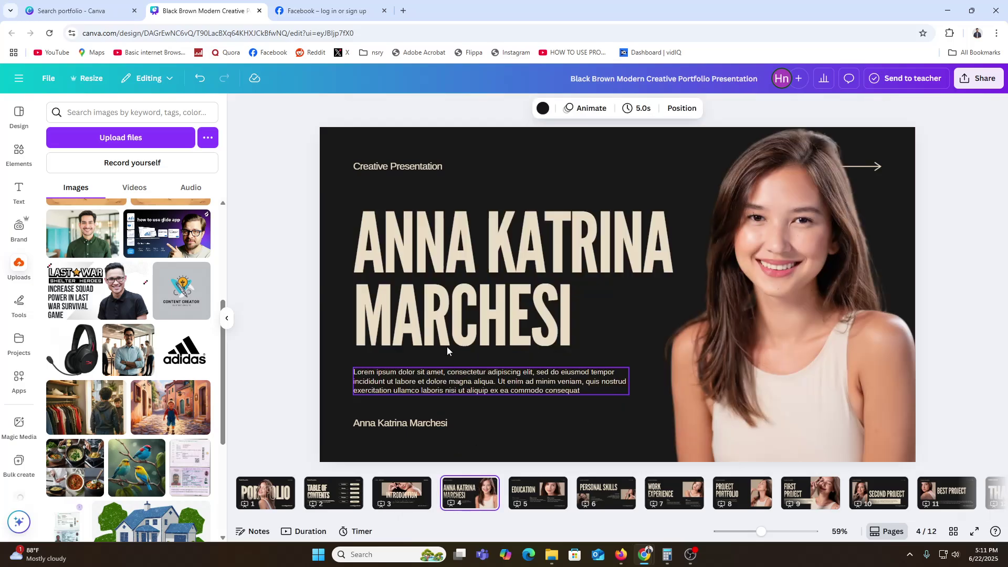
left_click(508, 301)
left_click(519, 292)
type("MD")
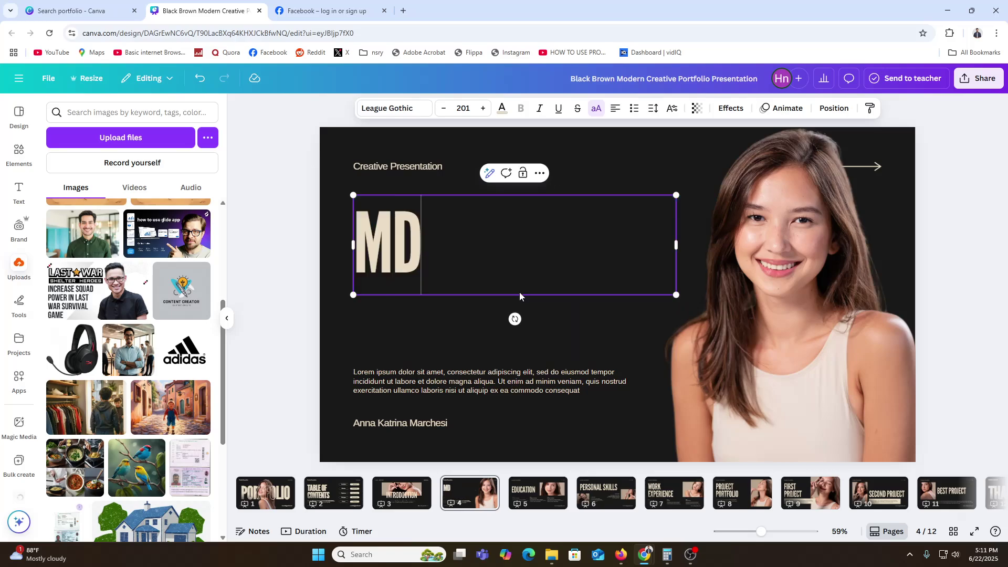
type(" AL MAHIM")
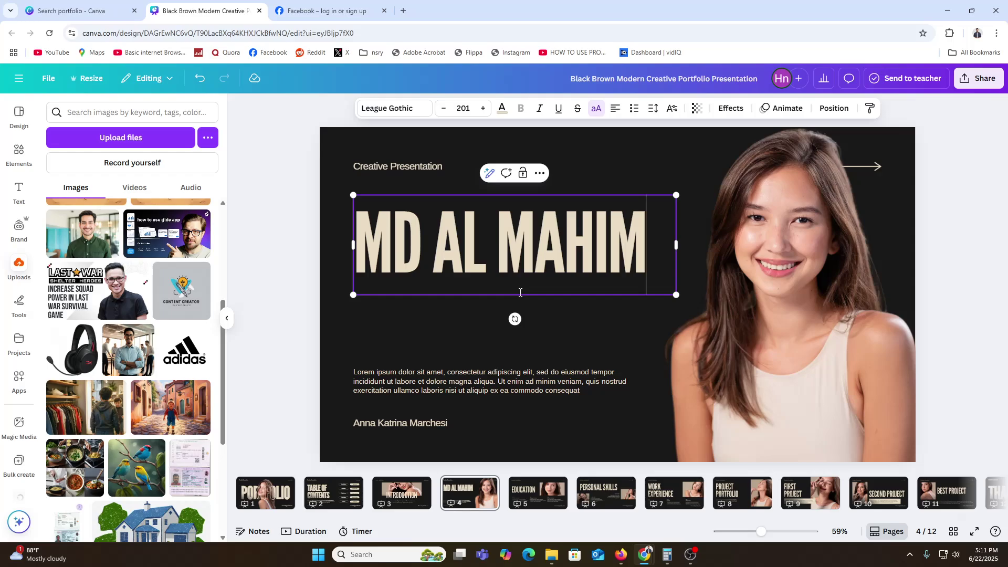
key("Return")
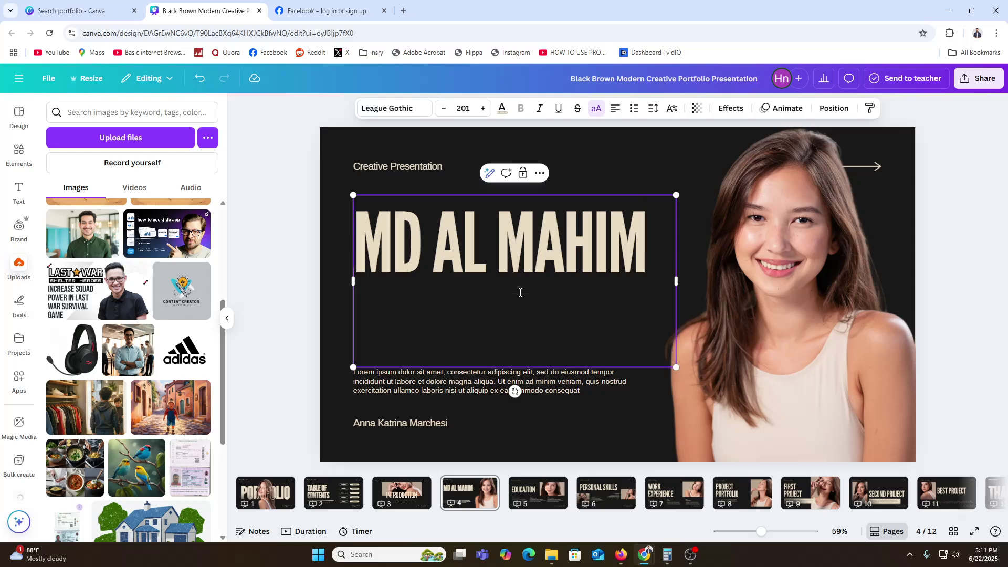
type("RAHMAN")
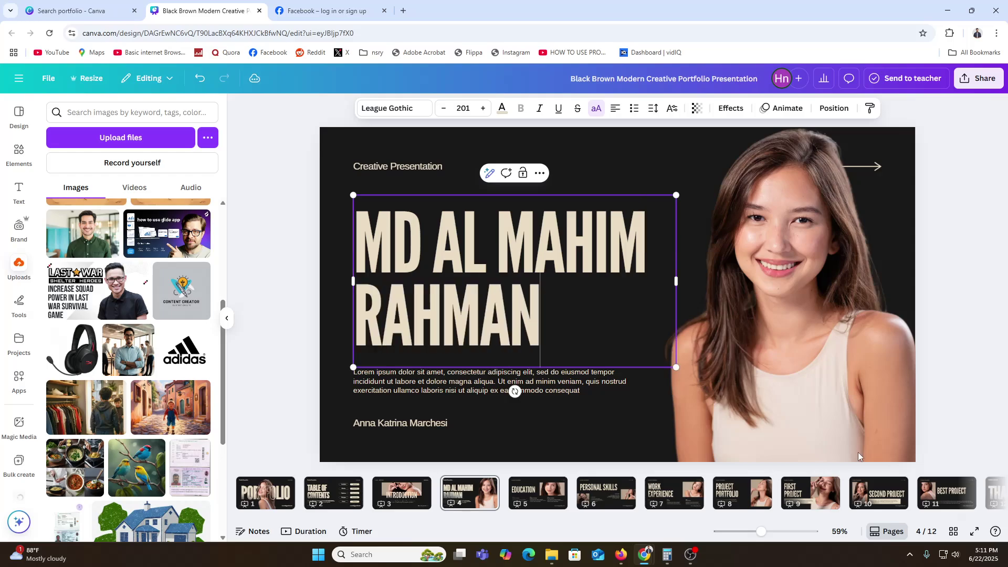
left_click(984, 320)
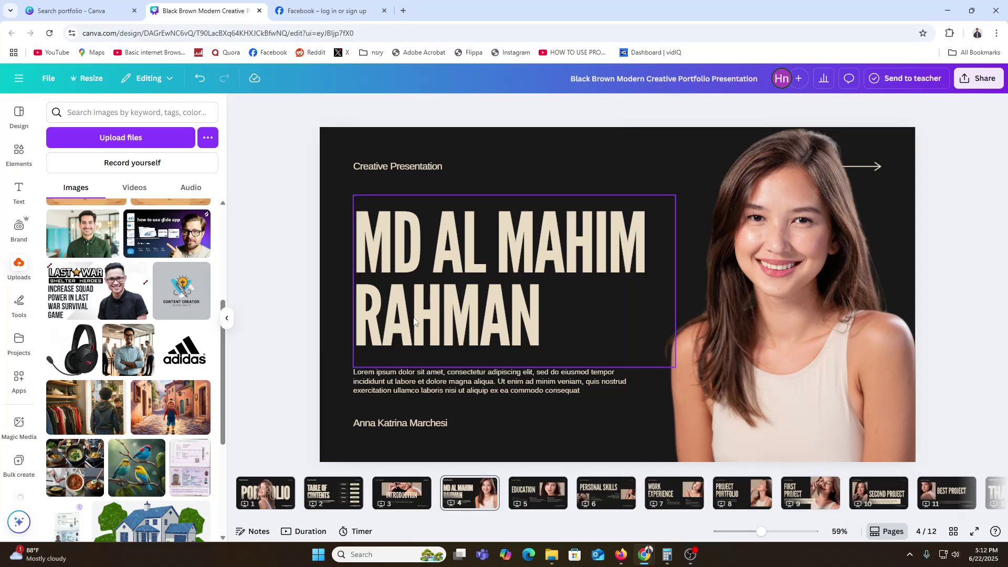
- Swap slide 4's woman portrait for the background-removed green-shirt man photo, enlarged on the right
left_click(83, 239)
left_click(473, 109)
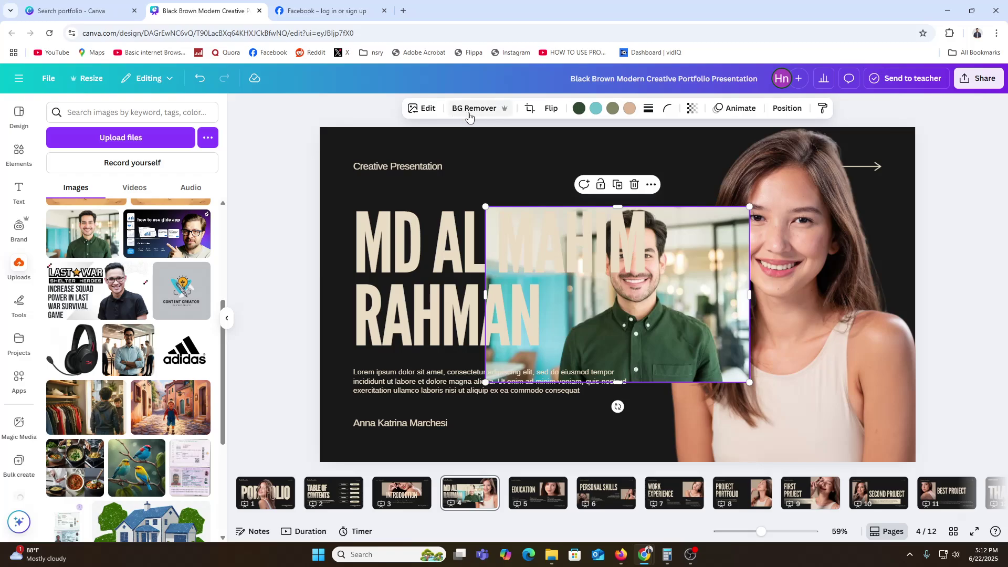
left_click(827, 311)
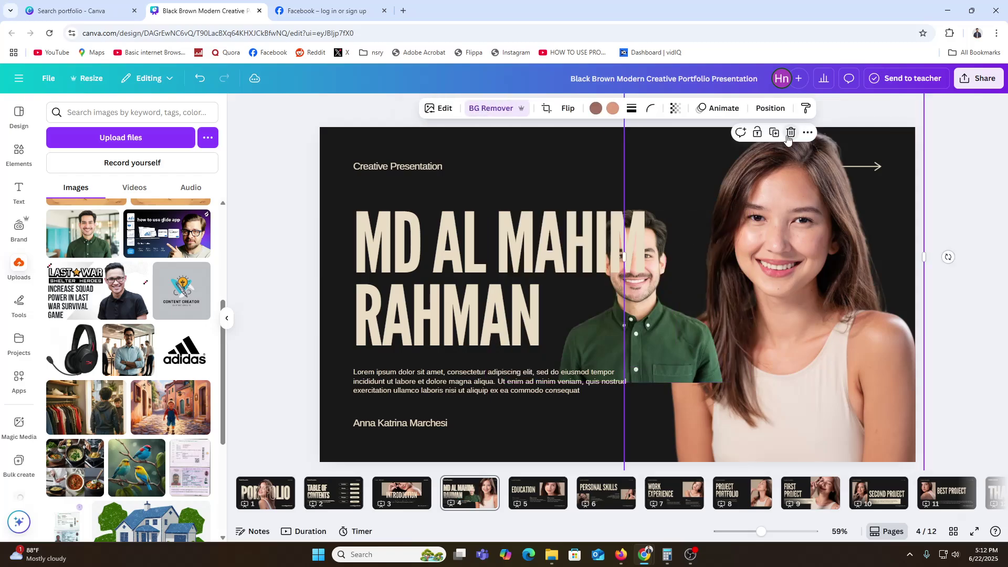
left_click(791, 132)
left_click_drag(676, 306, 844, 392)
left_click_drag(654, 287, 408, 124)
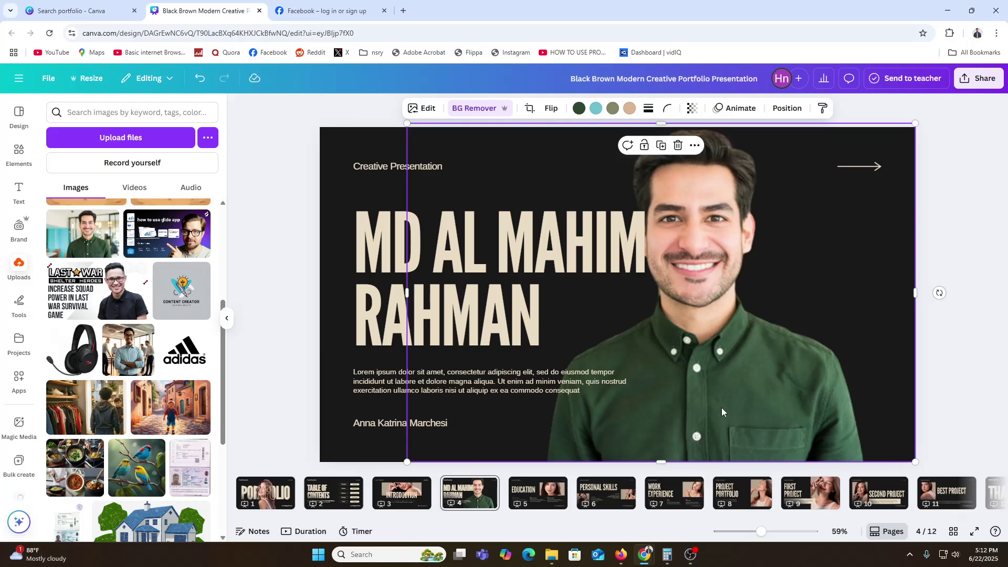
left_click_drag(722, 407, 807, 409)
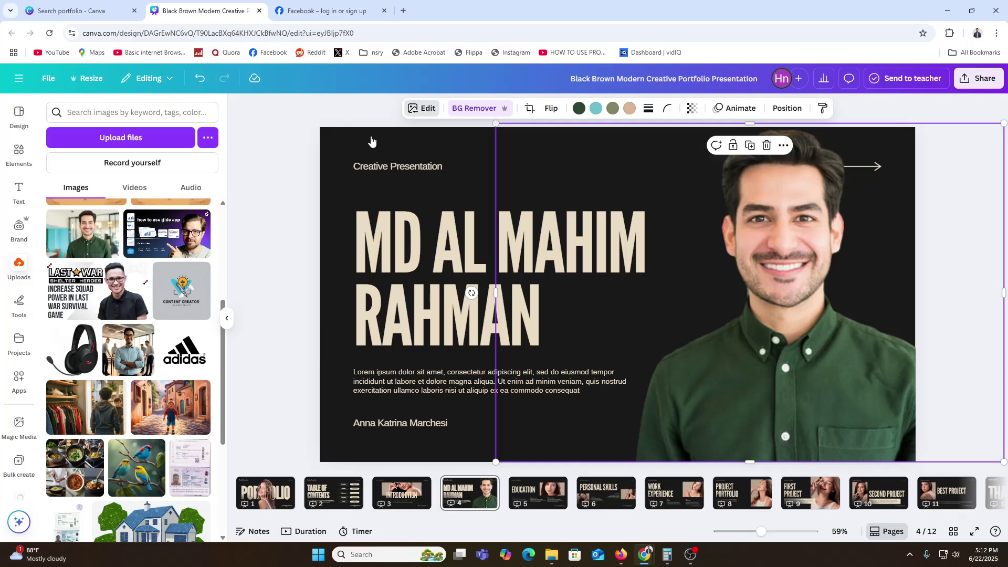
left_click(430, 110)
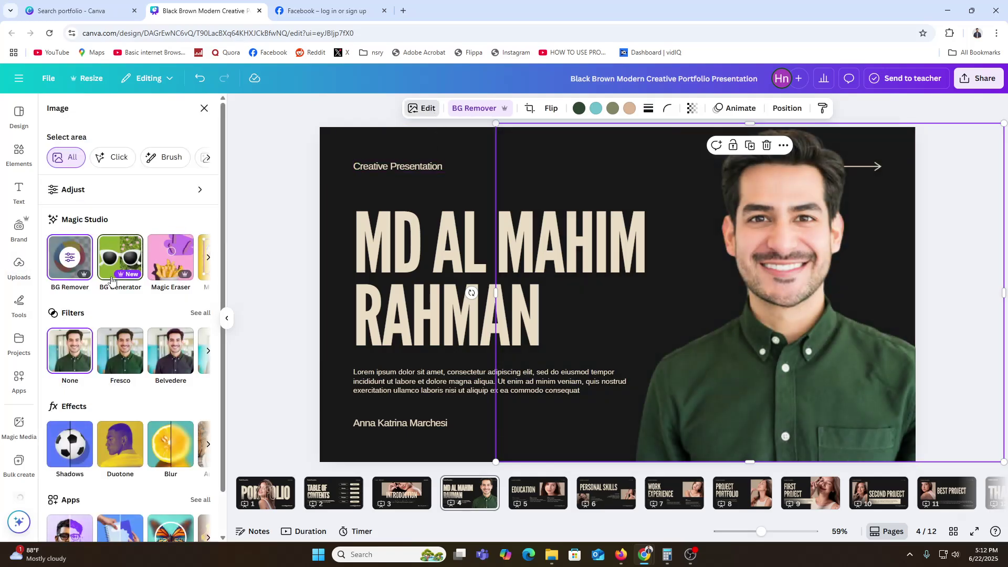
- Adjust the man's portrait on slide 4 to vibrance 46, saturation -3, sharpness 37 and clarity 29
left_click(111, 194)
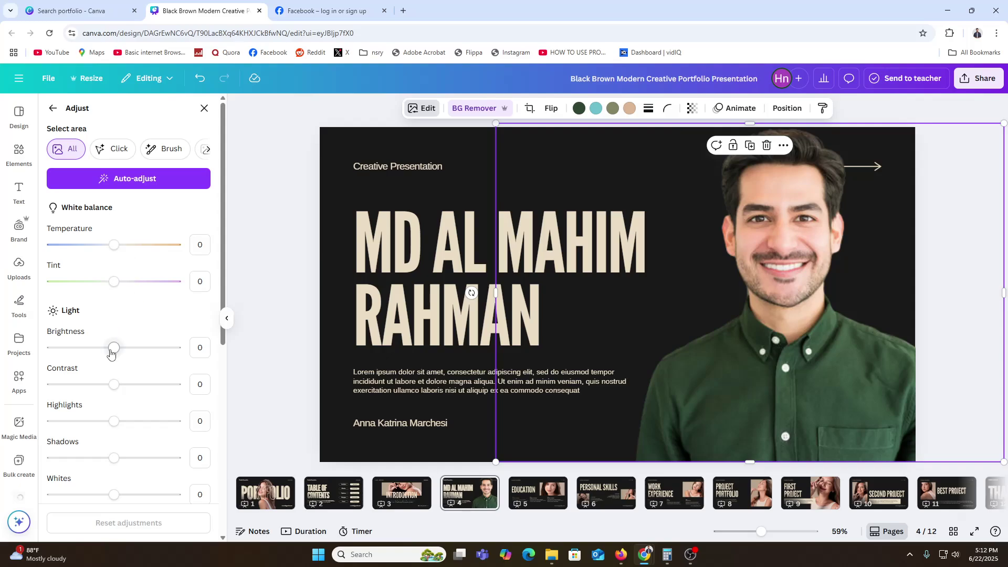
left_click_drag(114, 349, 117, 393)
scroll(124, 423, "down", 3)
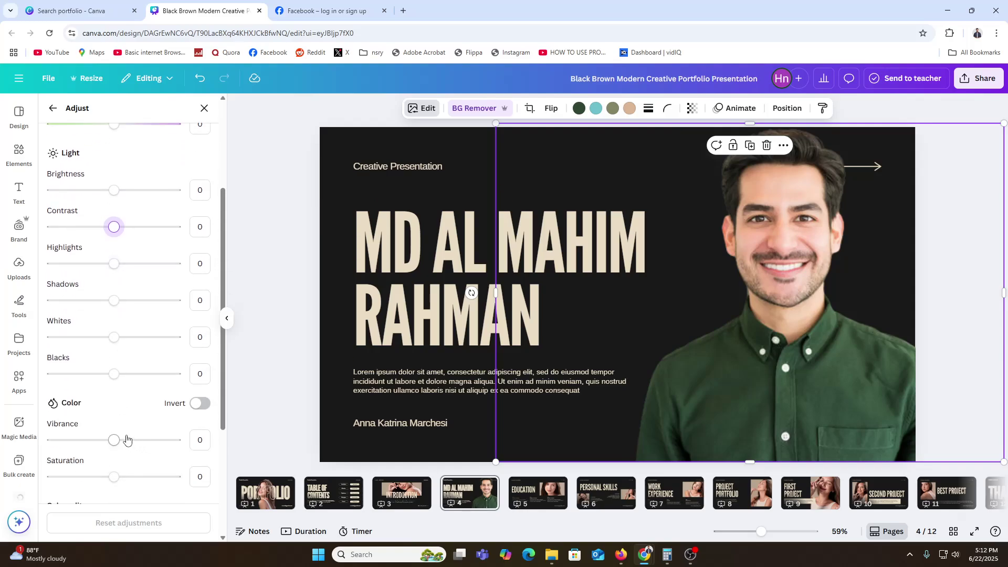
left_click_drag(126, 441, 143, 443)
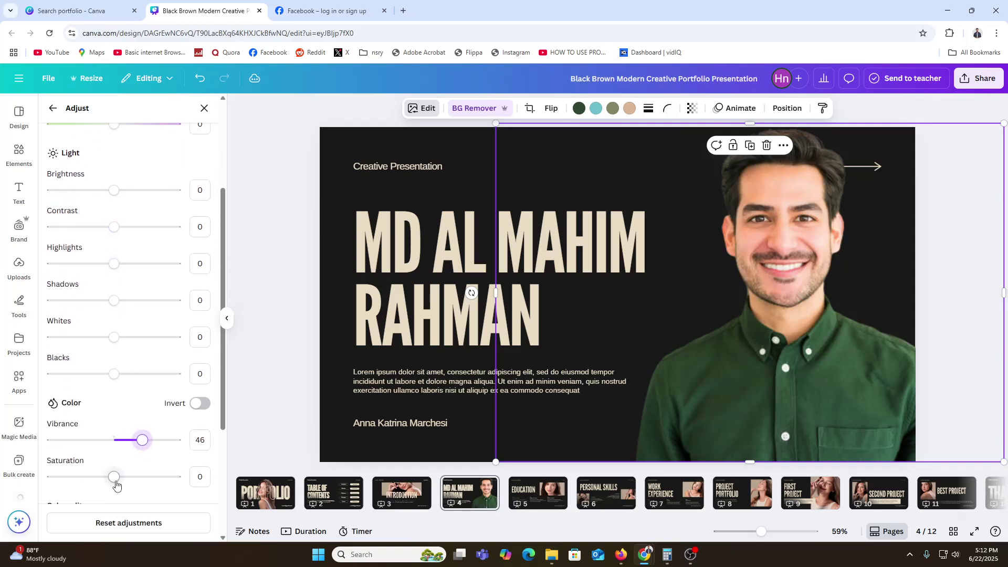
mouse_move(114, 478)
left_mouse_down()
mouse_move(97, 480)
mouse_move(113, 488)
left_mouse_up()
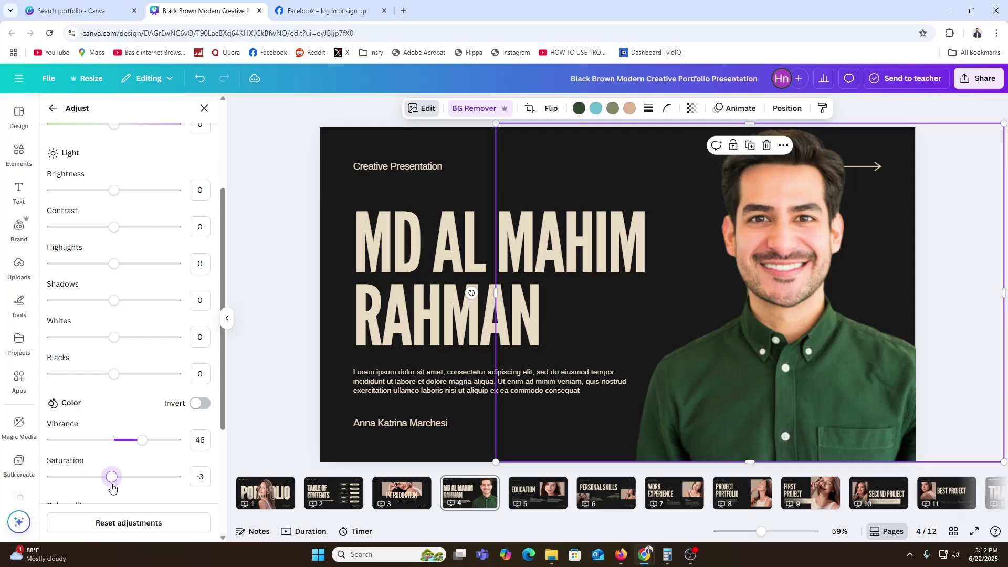
scroll(111, 489, "down", 1)
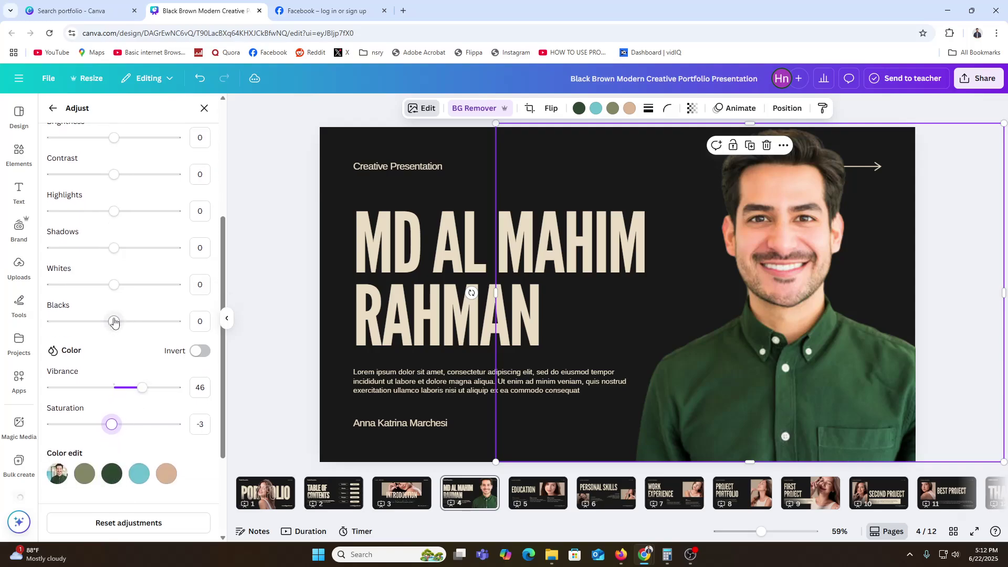
scroll(114, 322, "down", 3)
left_click_drag(114, 411, 137, 412)
left_click_drag(110, 449, 132, 471)
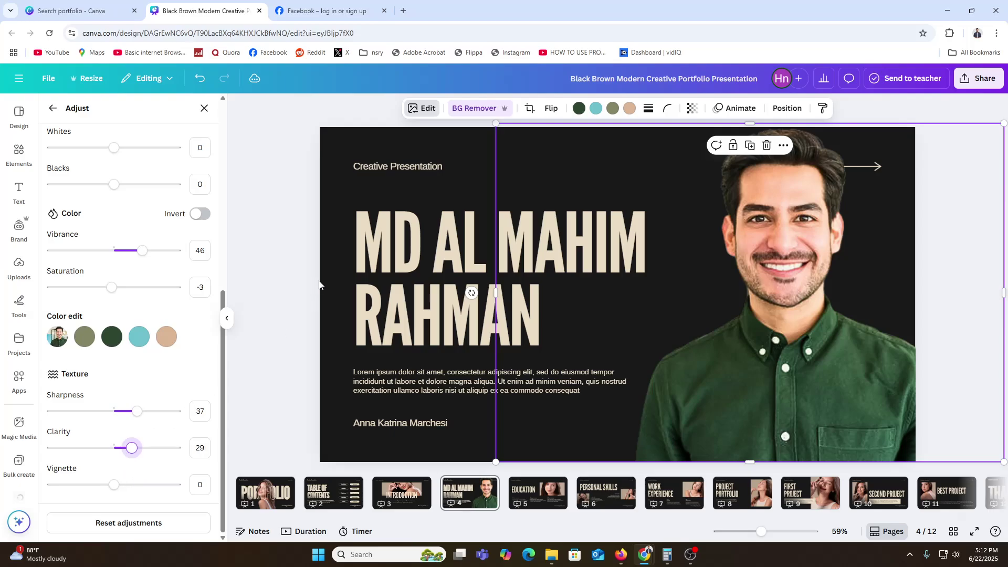
left_click(285, 258)
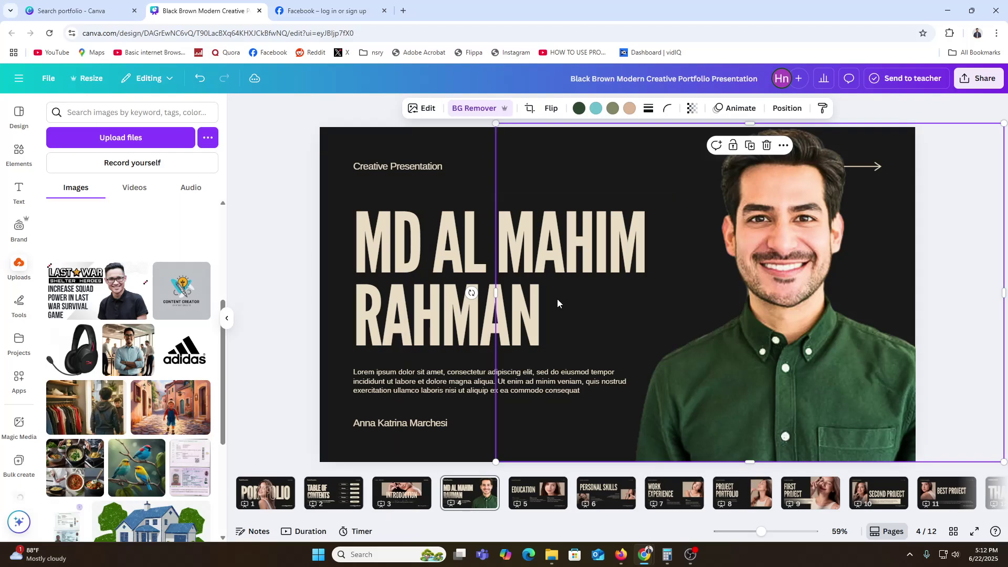
- Fill the Education frame with the clothing-store photo and Personal Skills frames with birds and street photos, then open Share
left_click(538, 492)
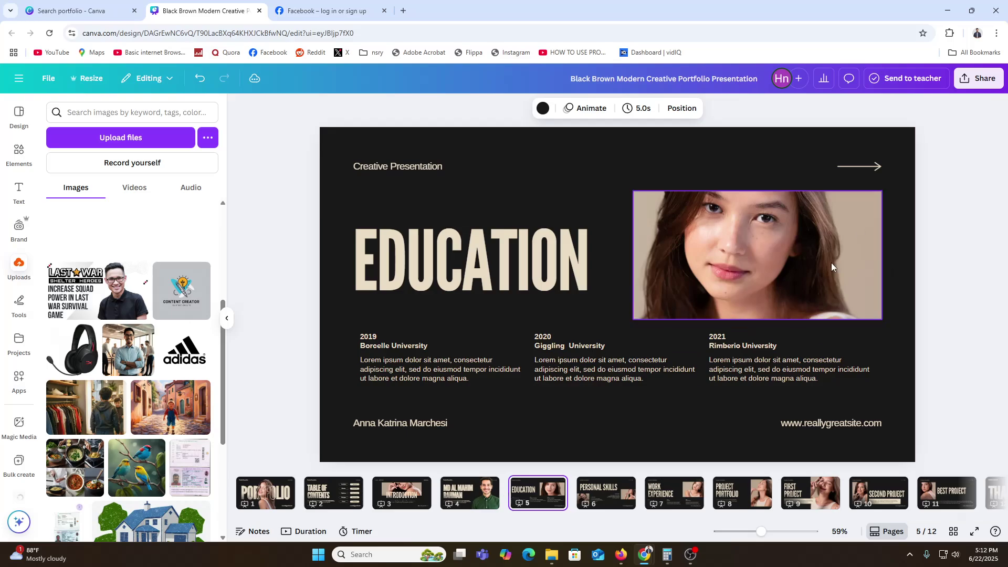
left_click_drag(117, 393, 680, 251)
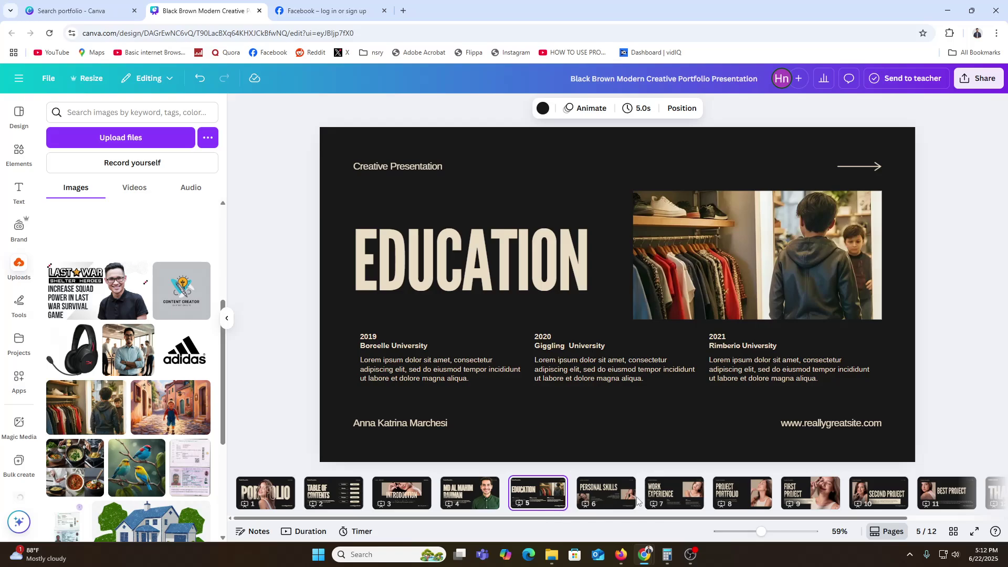
left_click(610, 504)
left_click_drag(136, 464, 322, 378)
left_click_drag(171, 407, 838, 307)
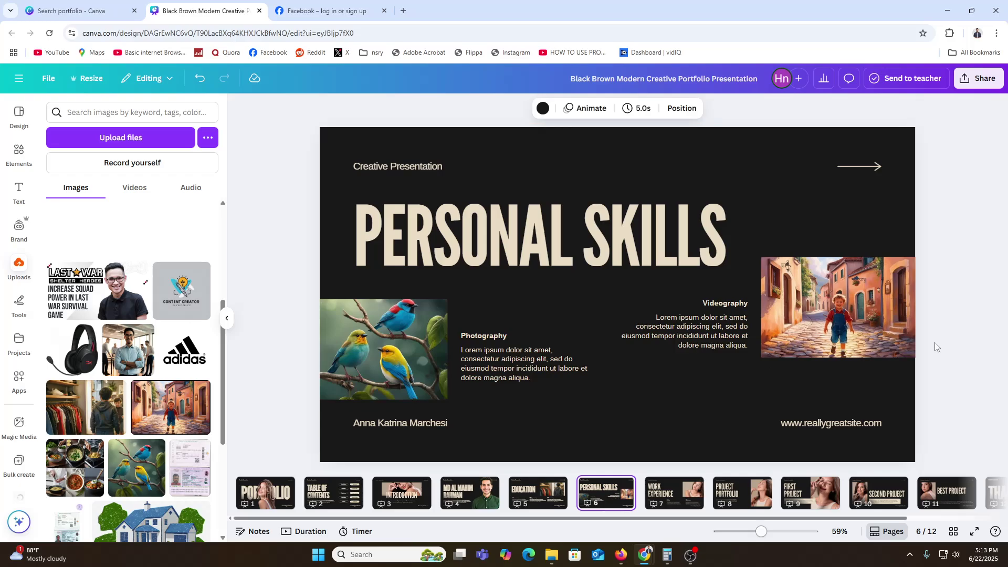
left_click(971, 93)
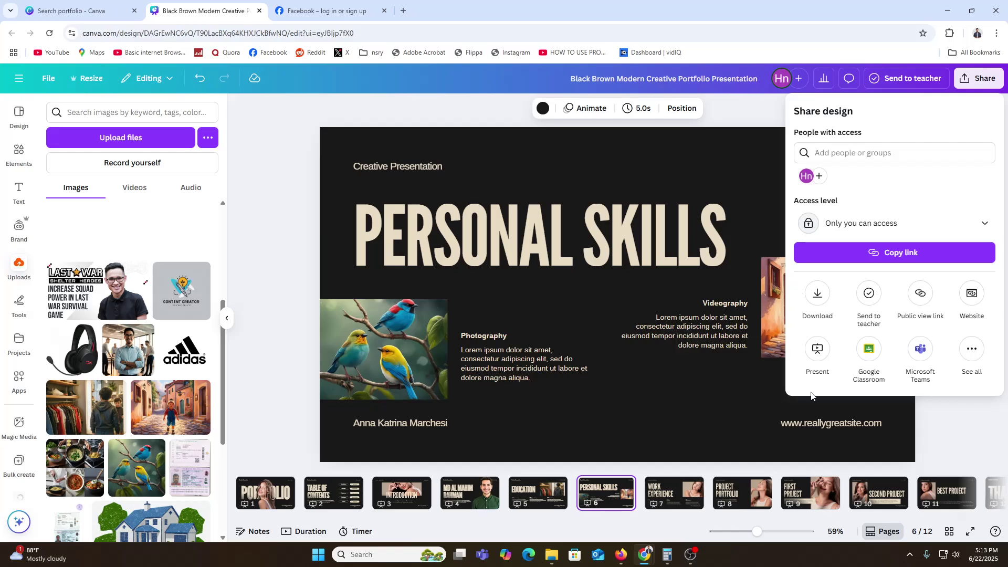
- Choose Website as the sharing format and publish the portfolio as a live site
left_click(981, 303)
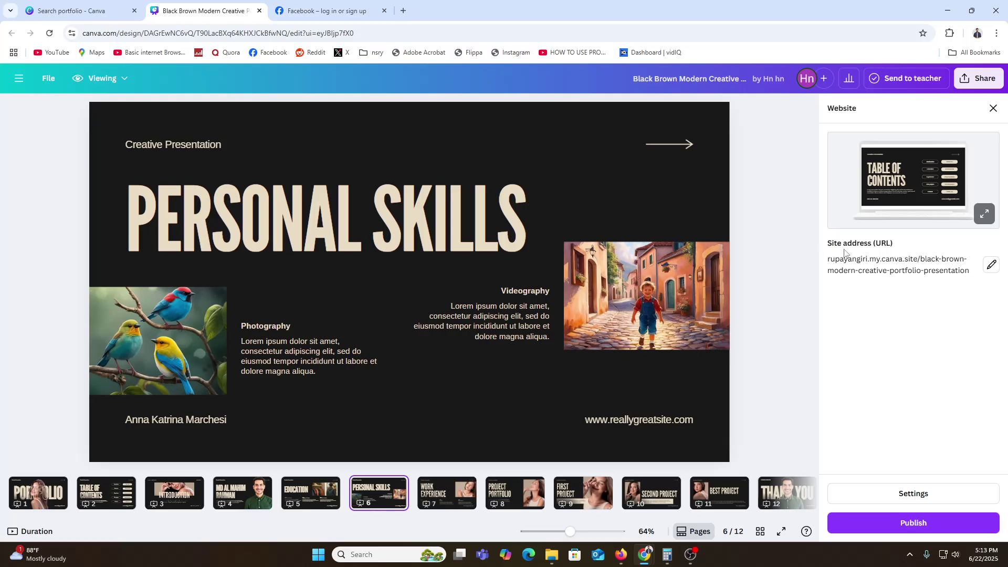
left_click(913, 523)
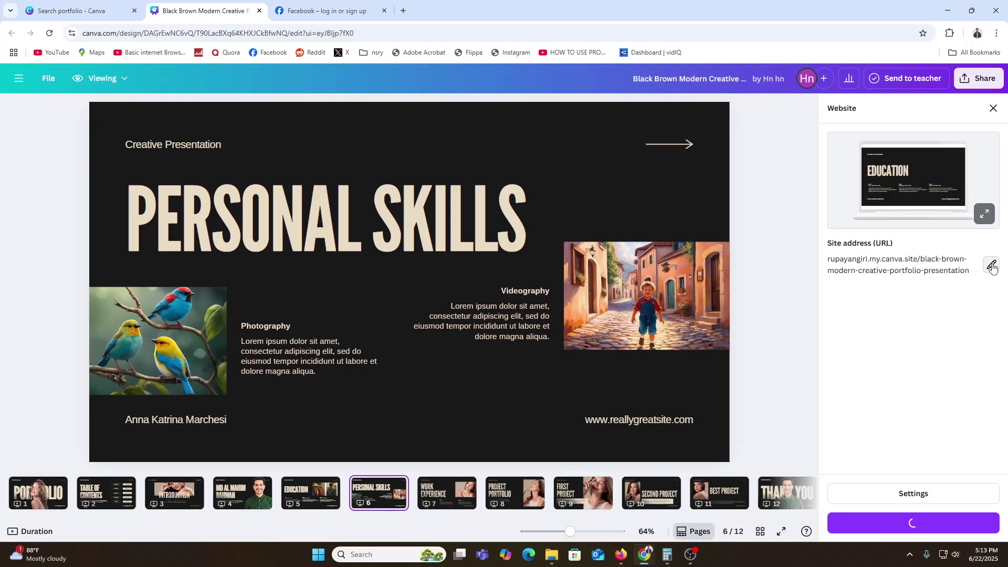
left_click(911, 525)
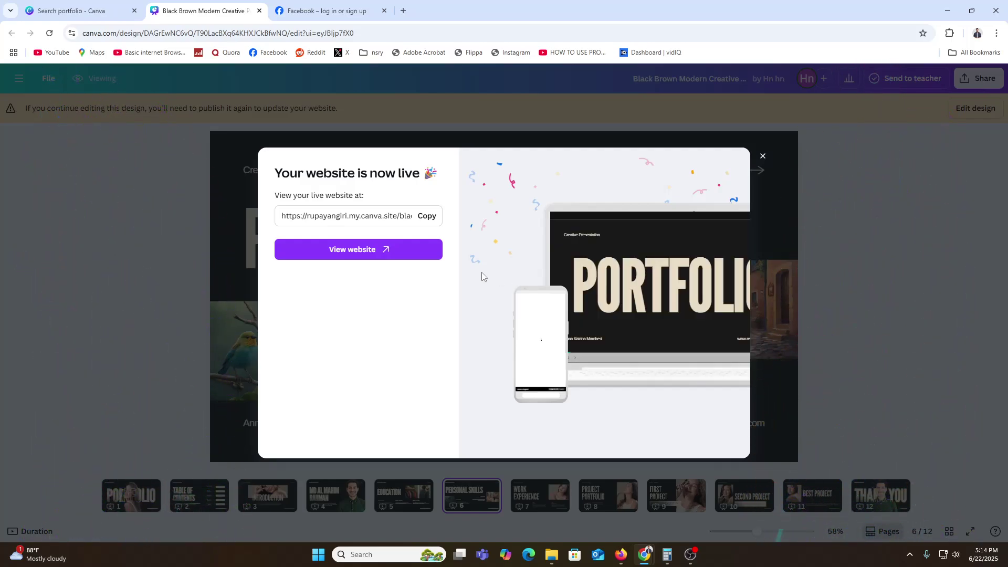
- View the live site, advance to the Table of Contents slide and test the Introduction link
left_click(356, 250)
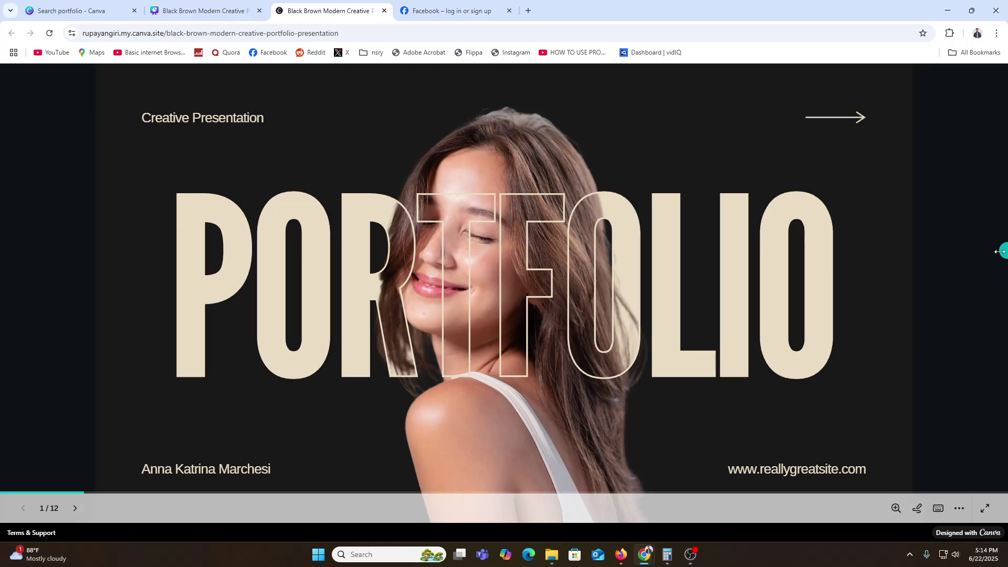
left_click(959, 266)
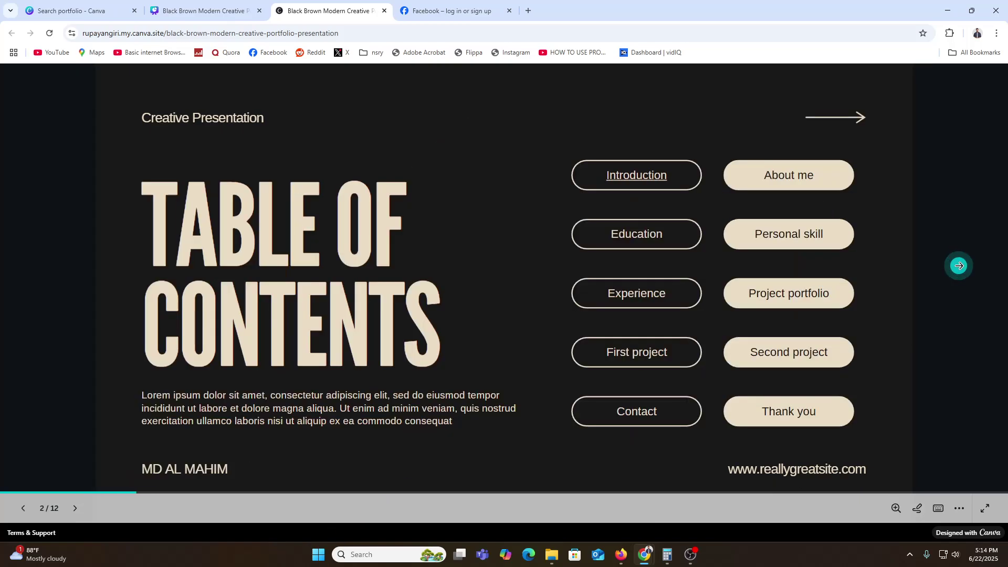
left_click(635, 181)
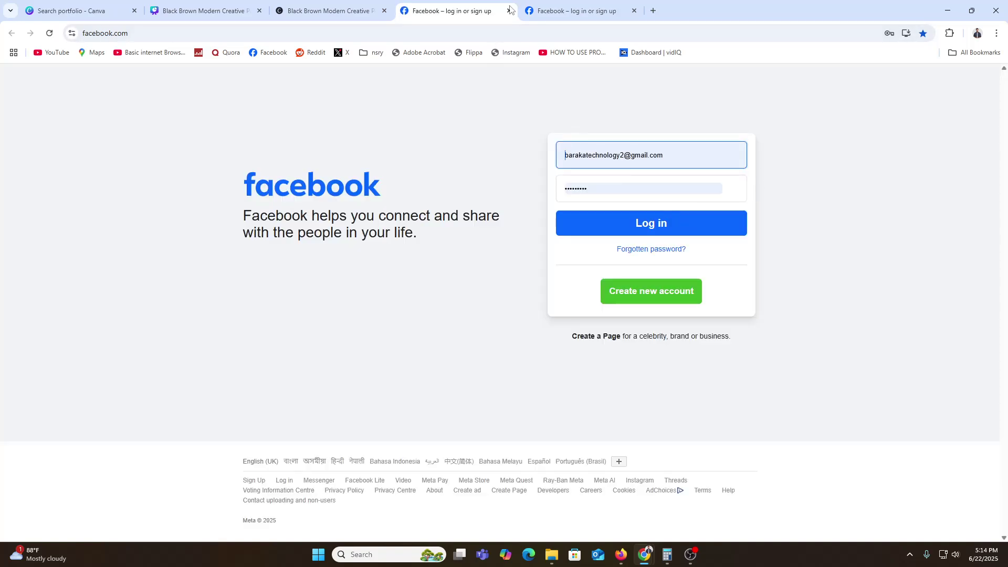
left_click(509, 11)
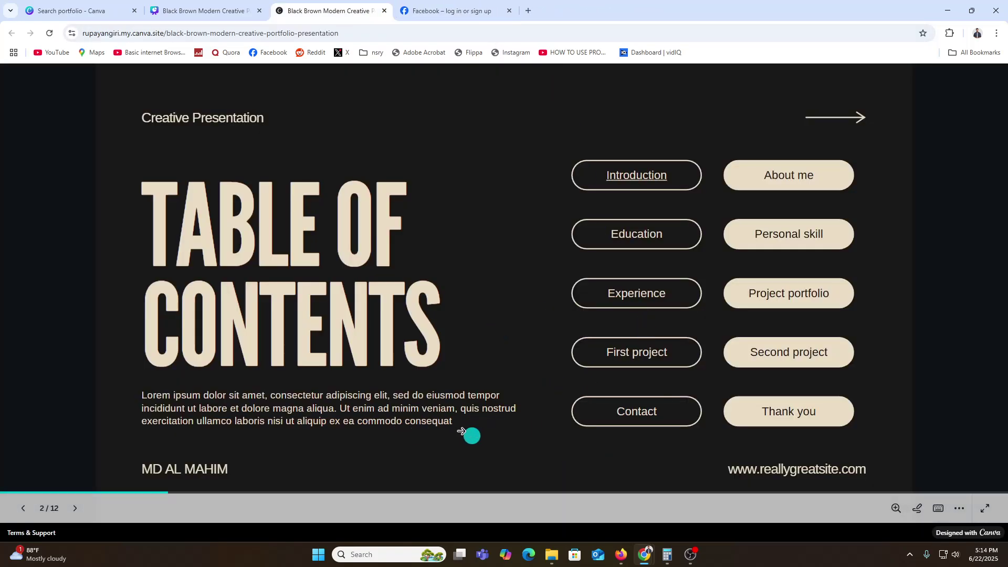